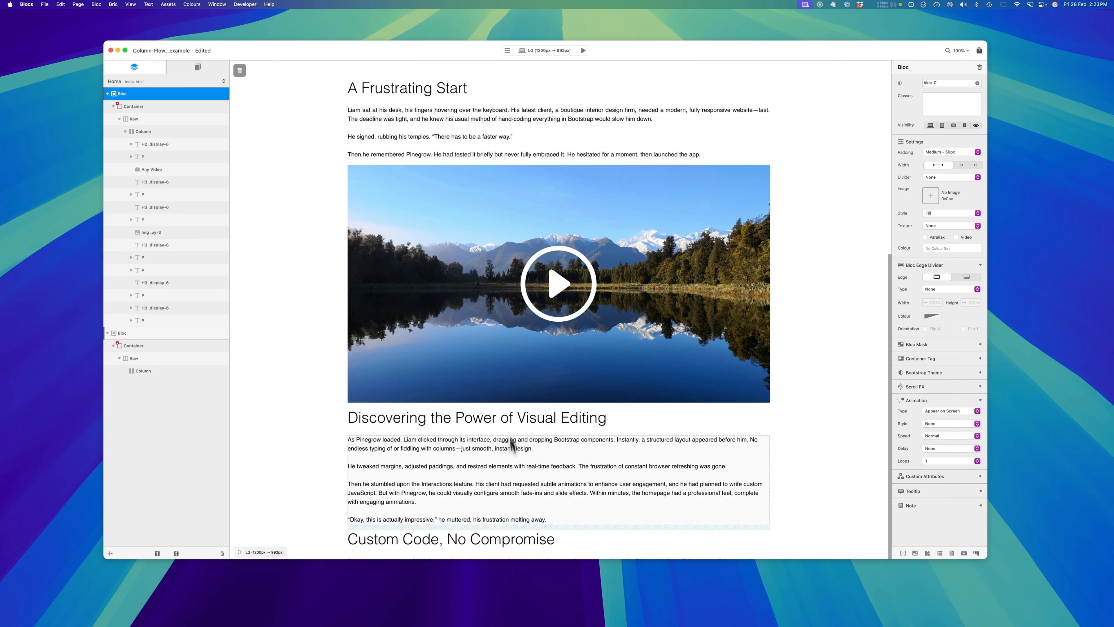
# Look through the full-width article page, examining its headings, paragraphs, video and image
pyautogui.scroll(-10, 521, 497)
pyautogui.scroll(7, 520, 496)
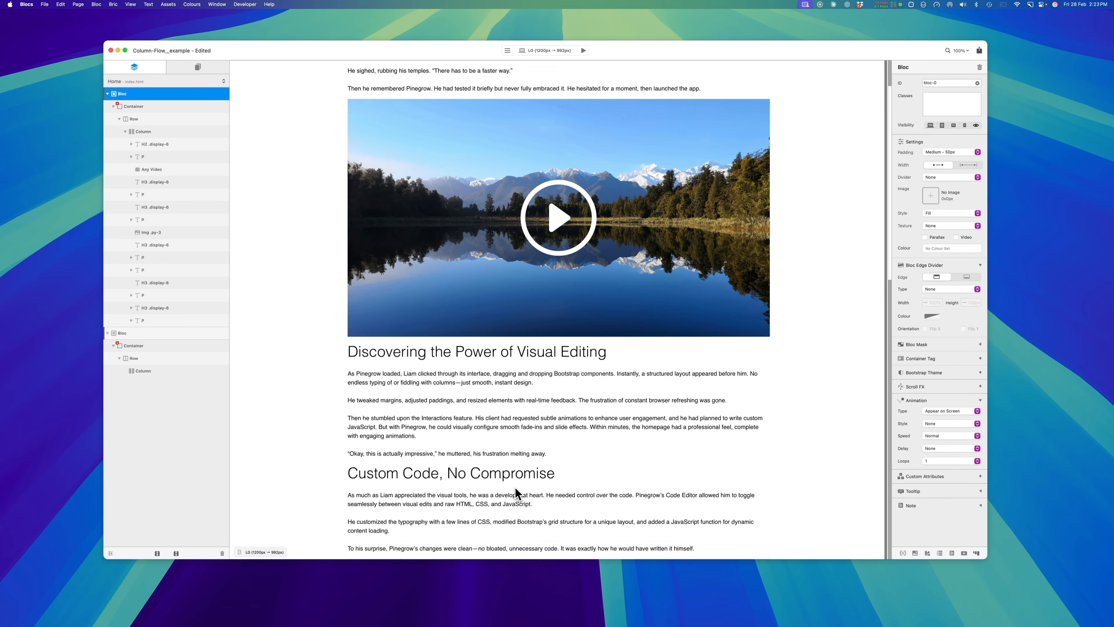
pyautogui.scroll(1, 517, 488)
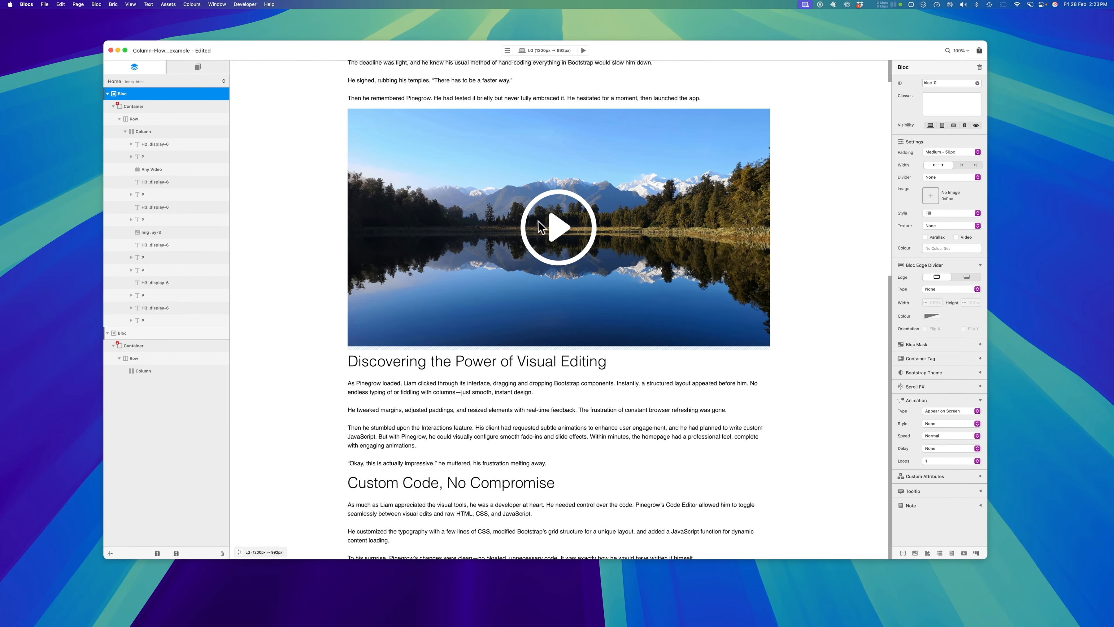
pyautogui.scroll(-10, 502, 200)
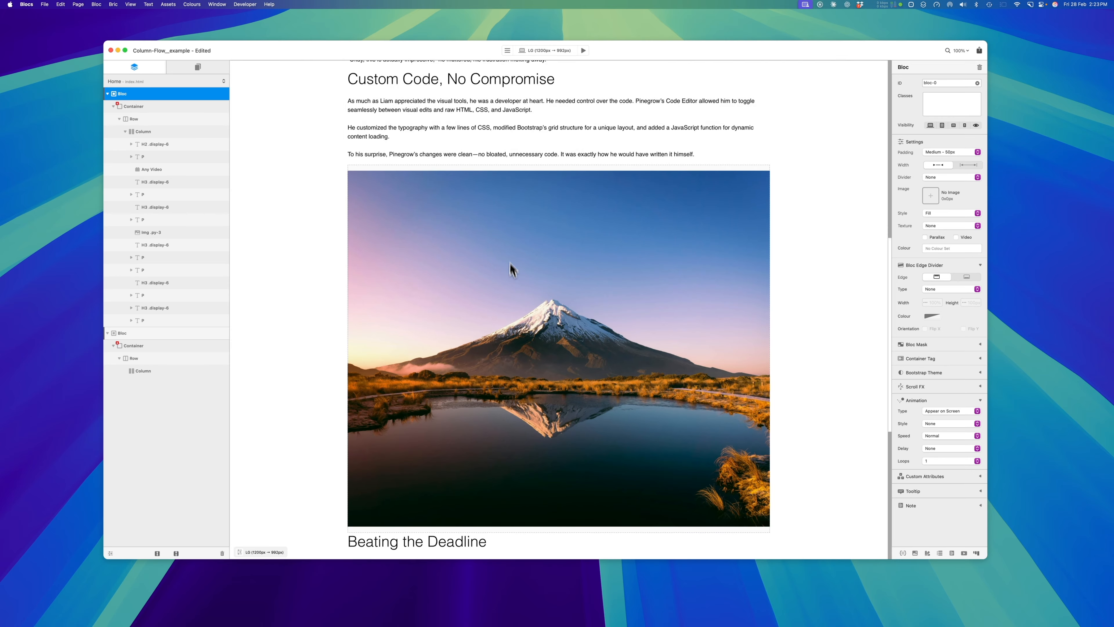
pyautogui.scroll(-5, 510, 265)
pyautogui.scroll(10, 513, 281)
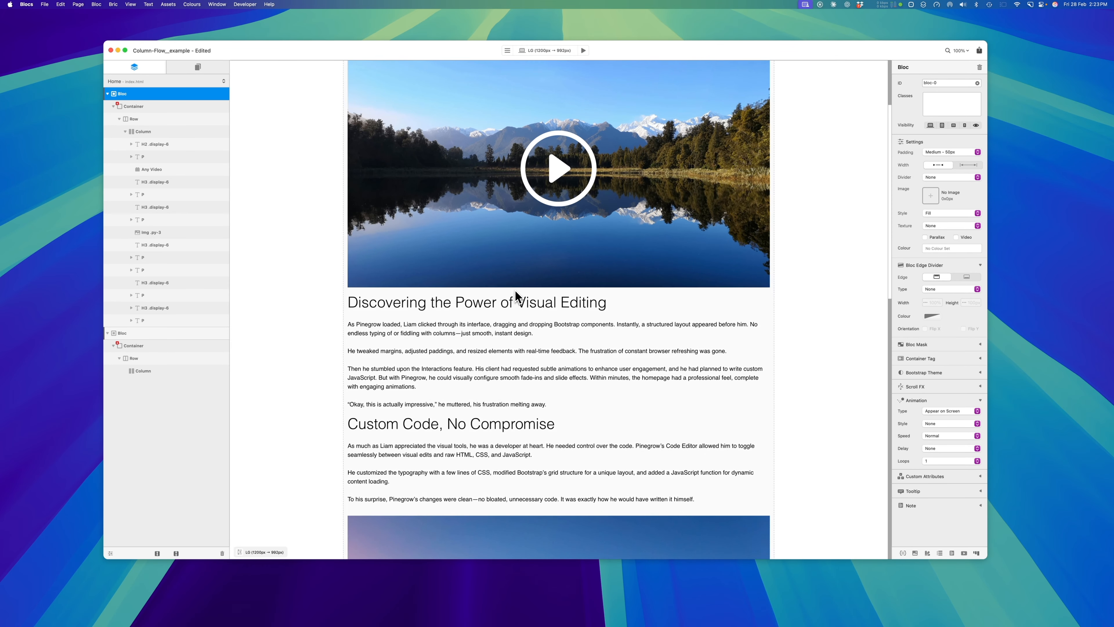
pyautogui.scroll(-6, 436, 255)
pyautogui.scroll(-6, 444, 273)
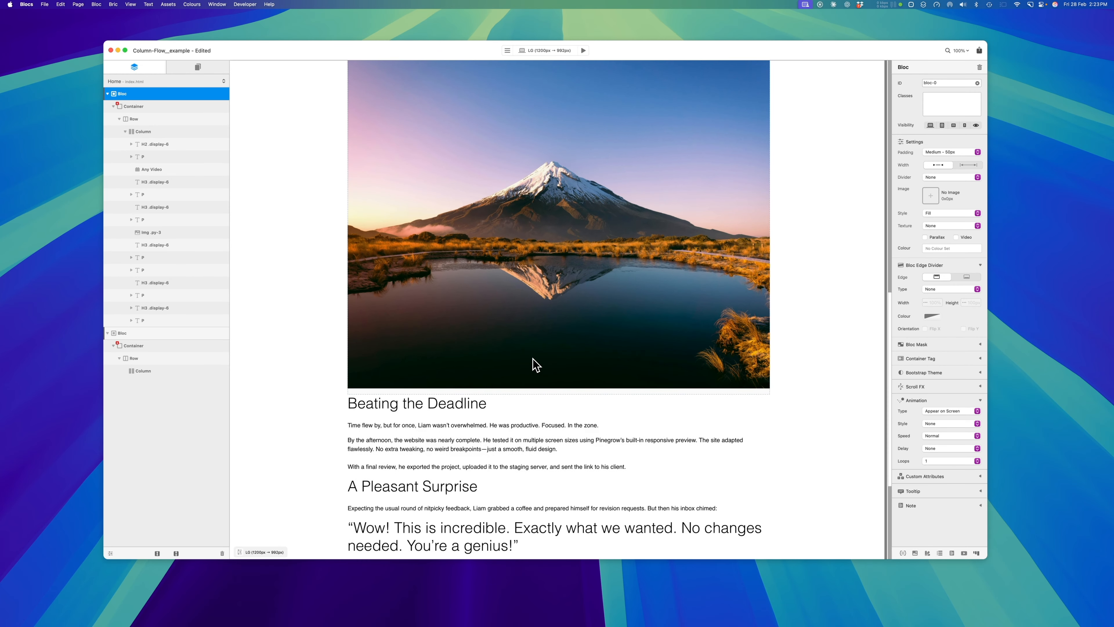
pyautogui.scroll(3, 535, 364)
# Add the Column Flow bric to the empty column below the article
pyautogui.scroll(-8, 535, 365)
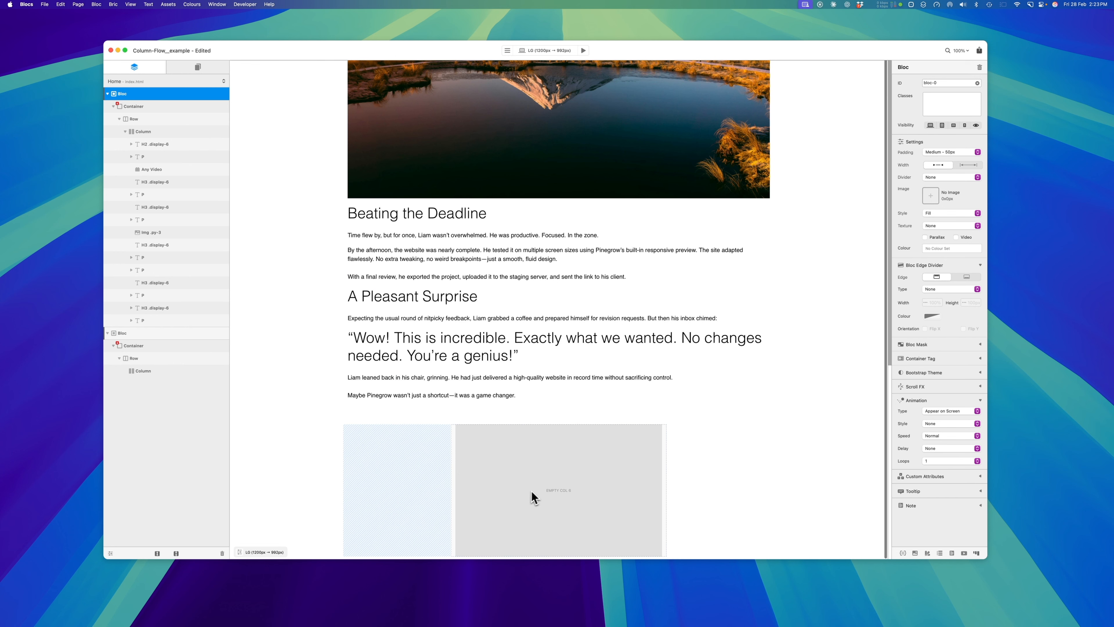
pyautogui.click(561, 502)
pyautogui.click(560, 493)
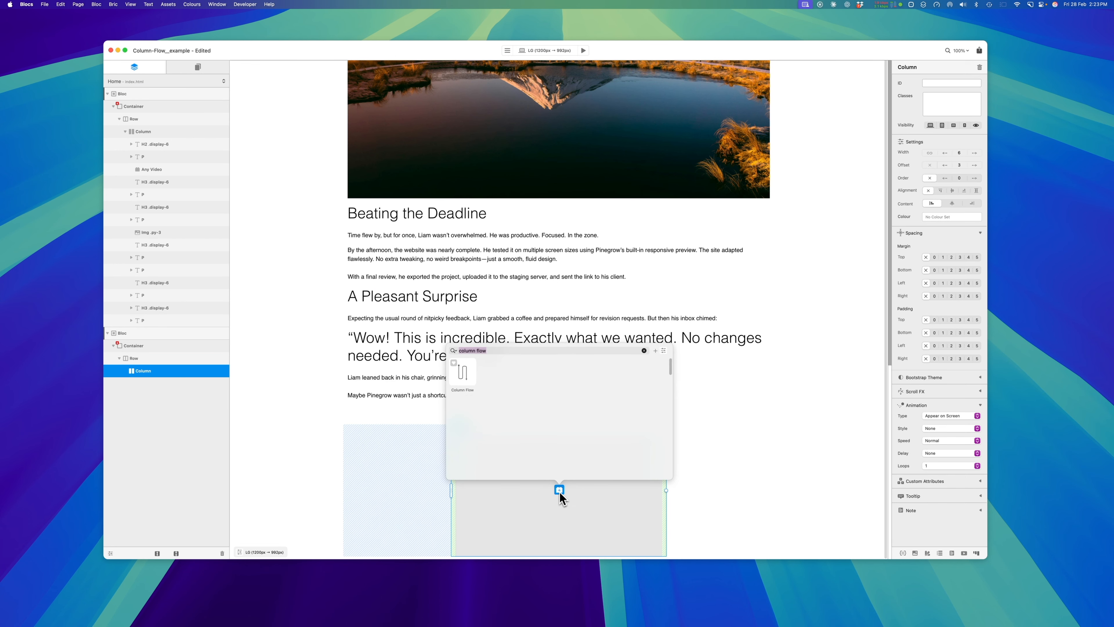
pyautogui.click(464, 377)
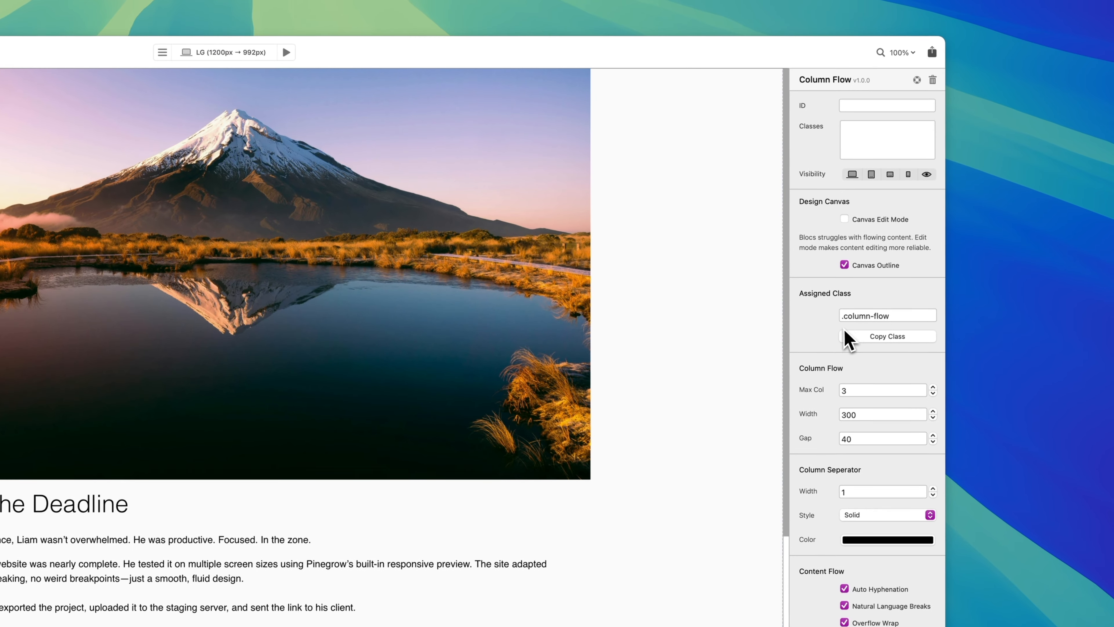
# Copy the Column Flow bric's assigned class to the clipboard and dismiss the notification
pyautogui.tripleClick(900, 316)
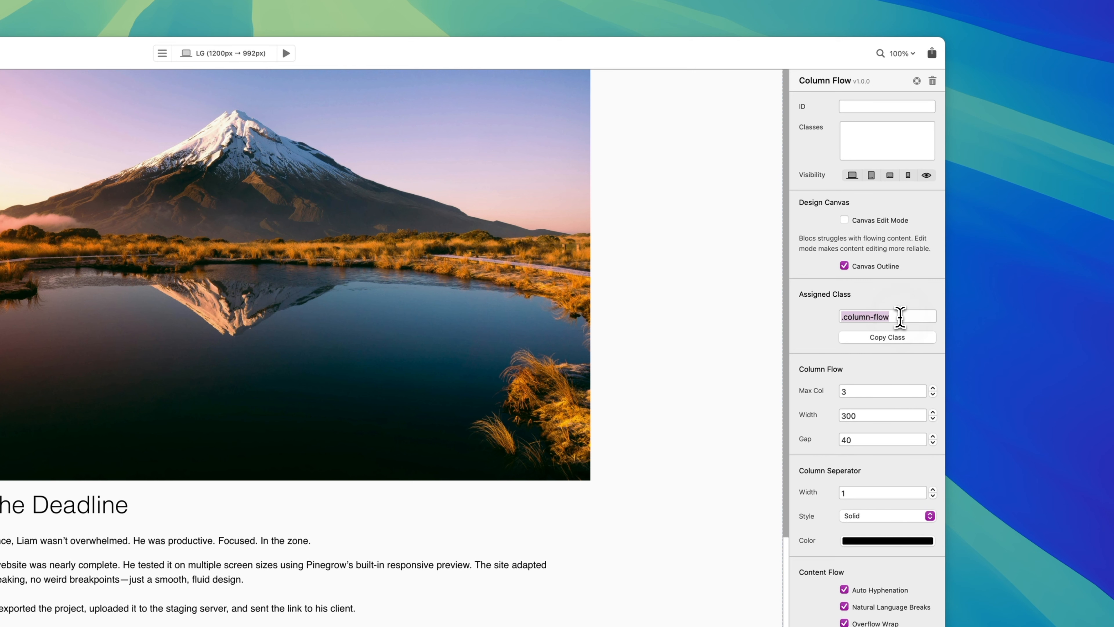
pyautogui.press('BackSpace')
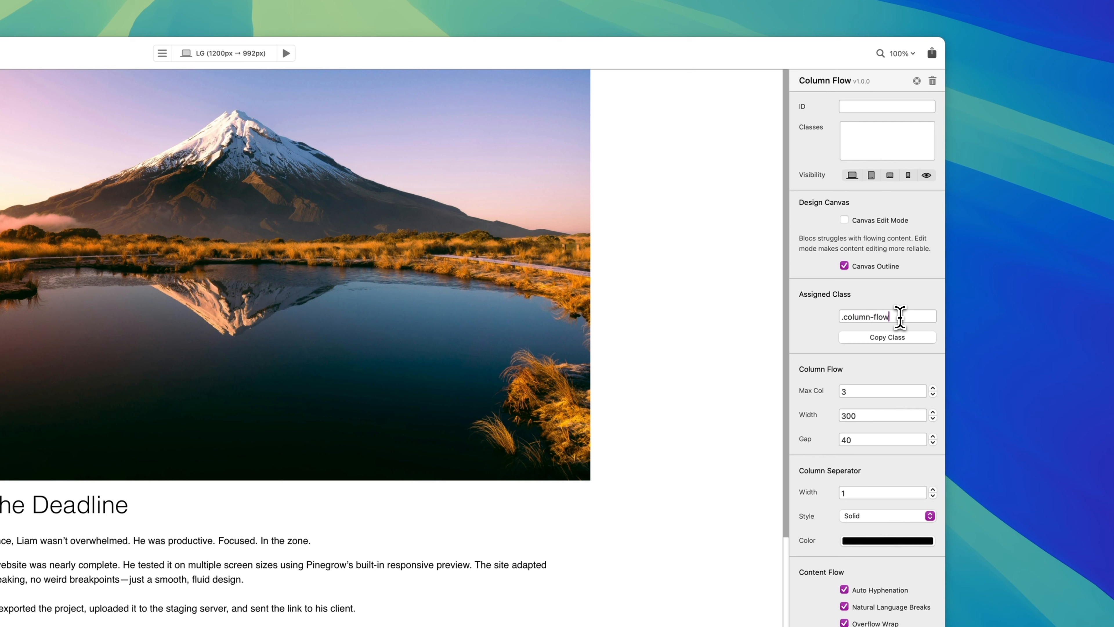
pyautogui.click(890, 341)
pyautogui.click(893, 344)
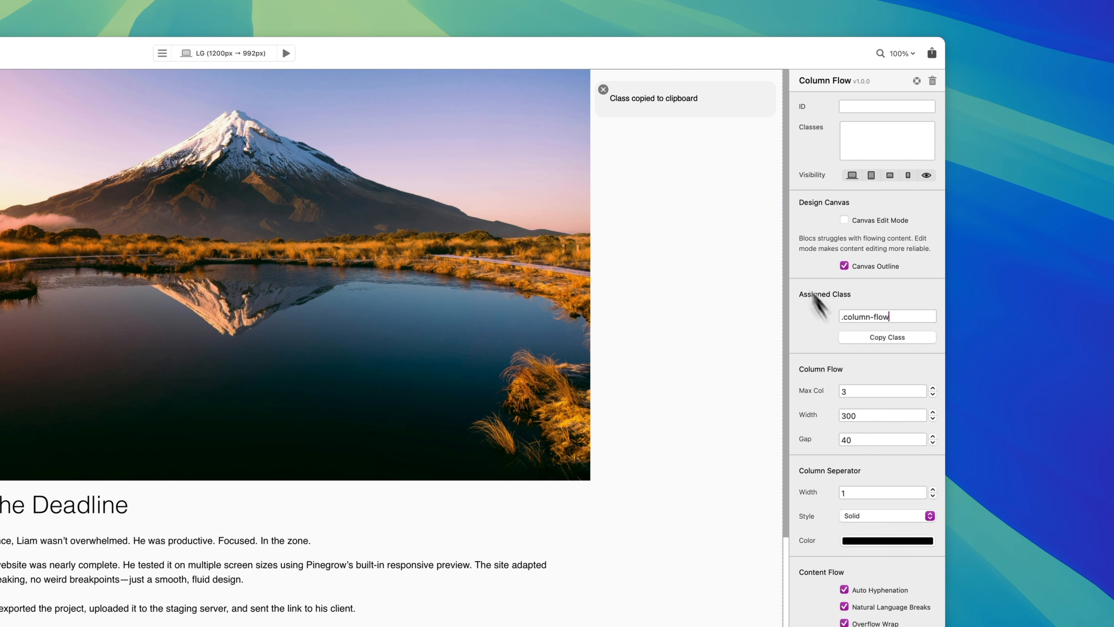
pyautogui.click(605, 90)
# Assign the class column-flow to the column that holds the article content
pyautogui.scroll(3, 97, 346)
pyautogui.scroll(15, 477, 329)
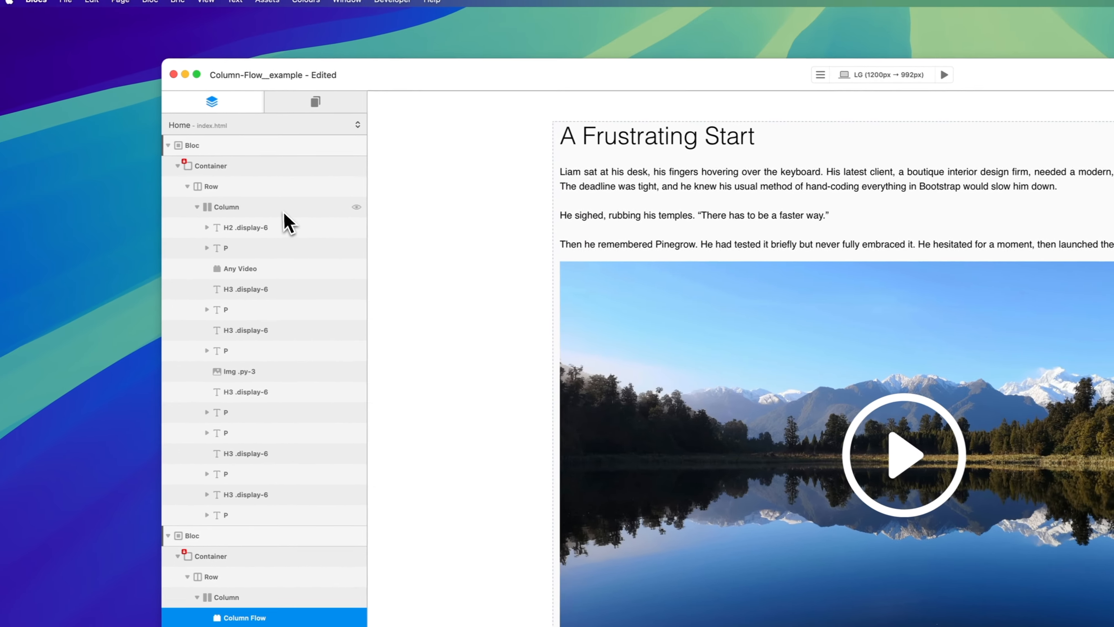
pyautogui.click(285, 212)
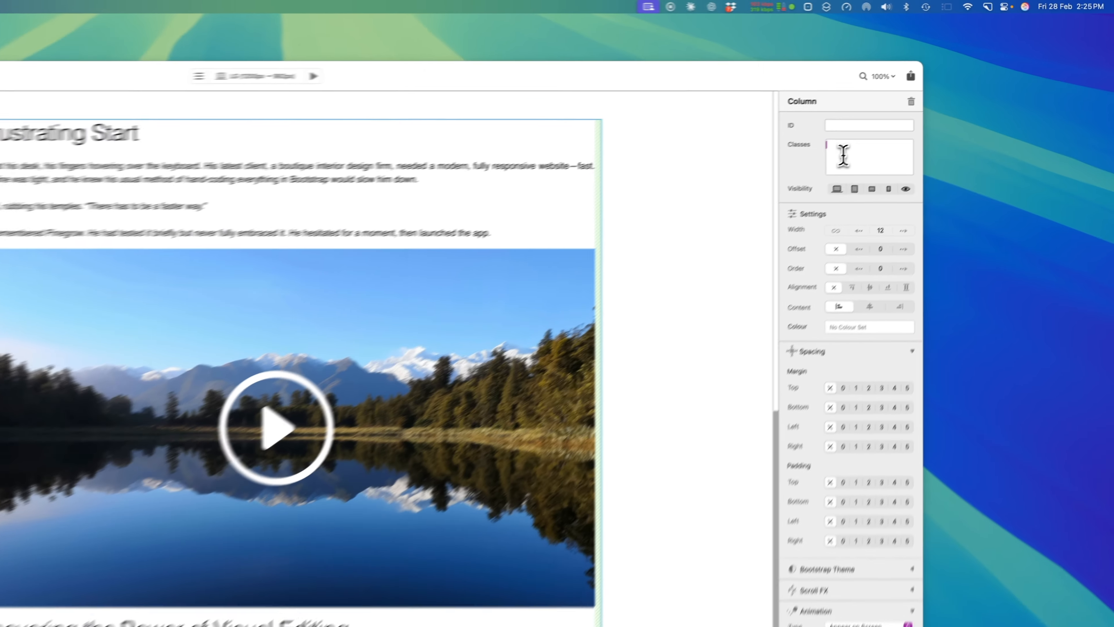
pyautogui.write('column-flow')
pyautogui.press('Return')
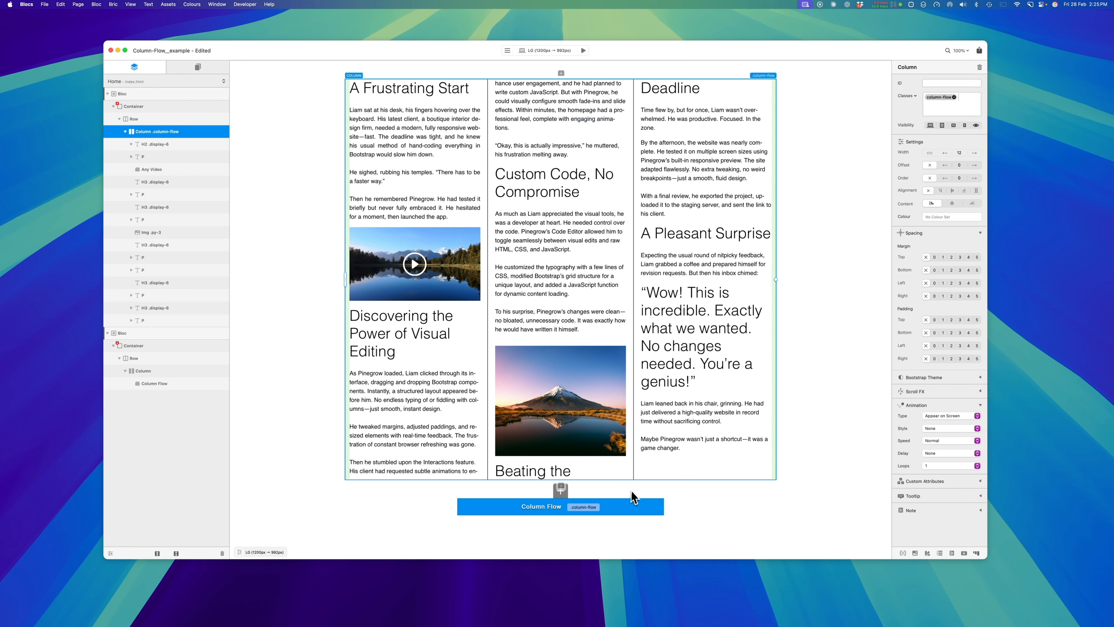
# Examine how individual paragraphs, headings and the image can be selected in the flowed columns while Canvas Edit Mode is off
pyautogui.click(651, 510)
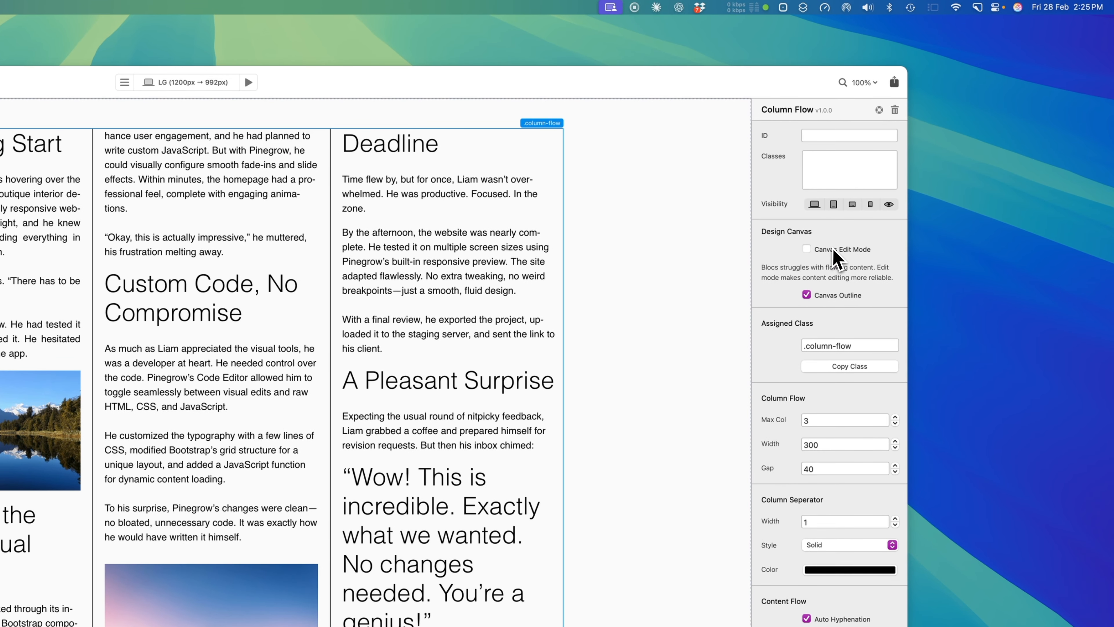
pyautogui.moveTo(838, 253)
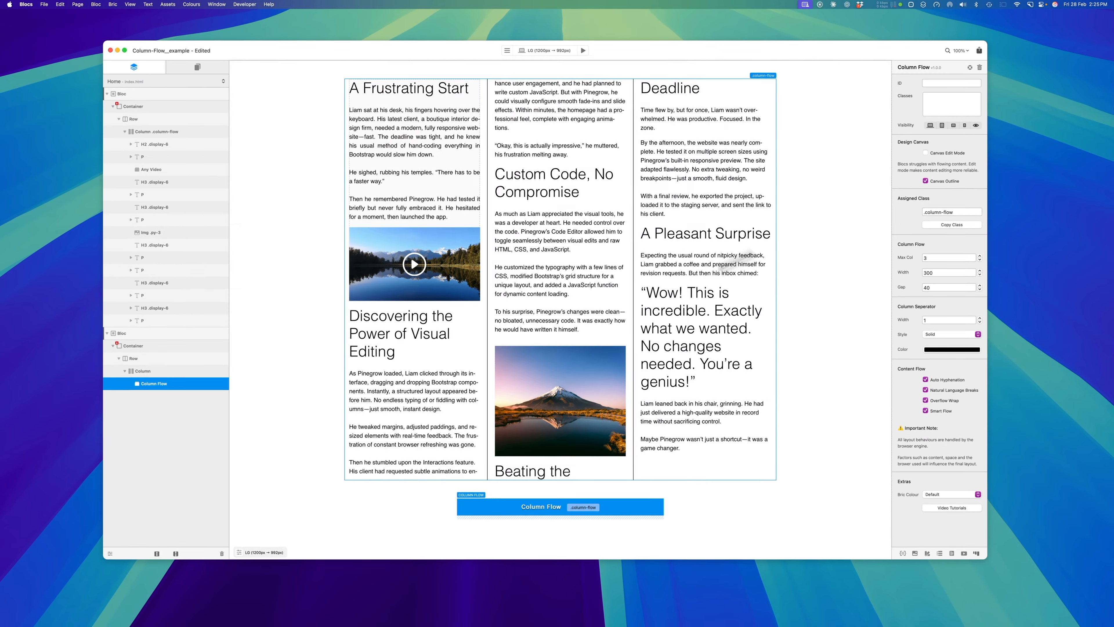
pyautogui.click(389, 469)
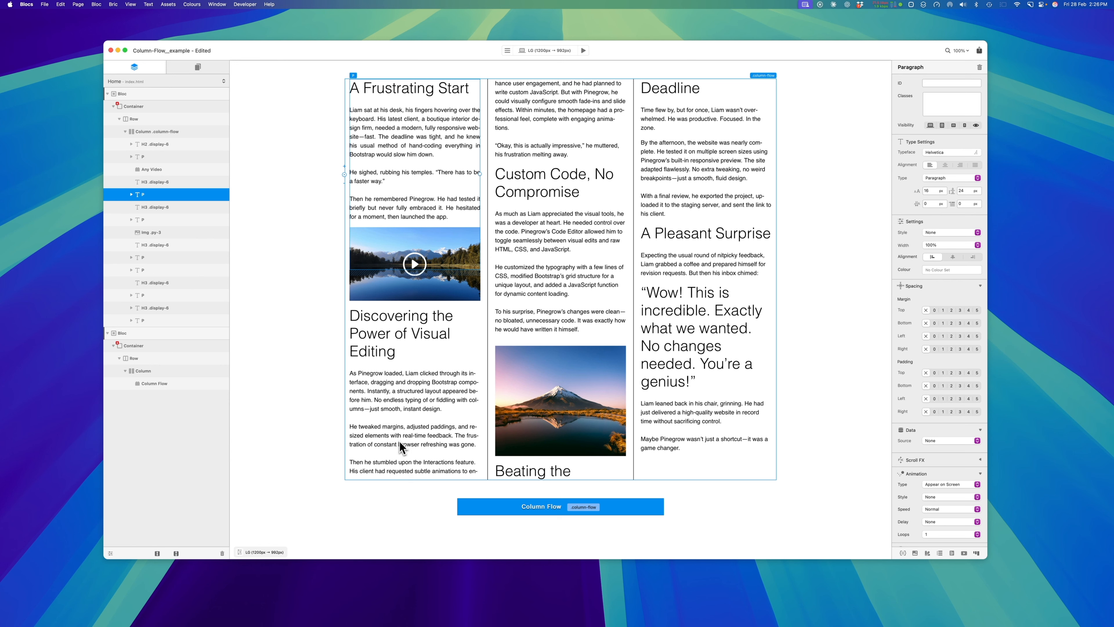
pyautogui.click(536, 330)
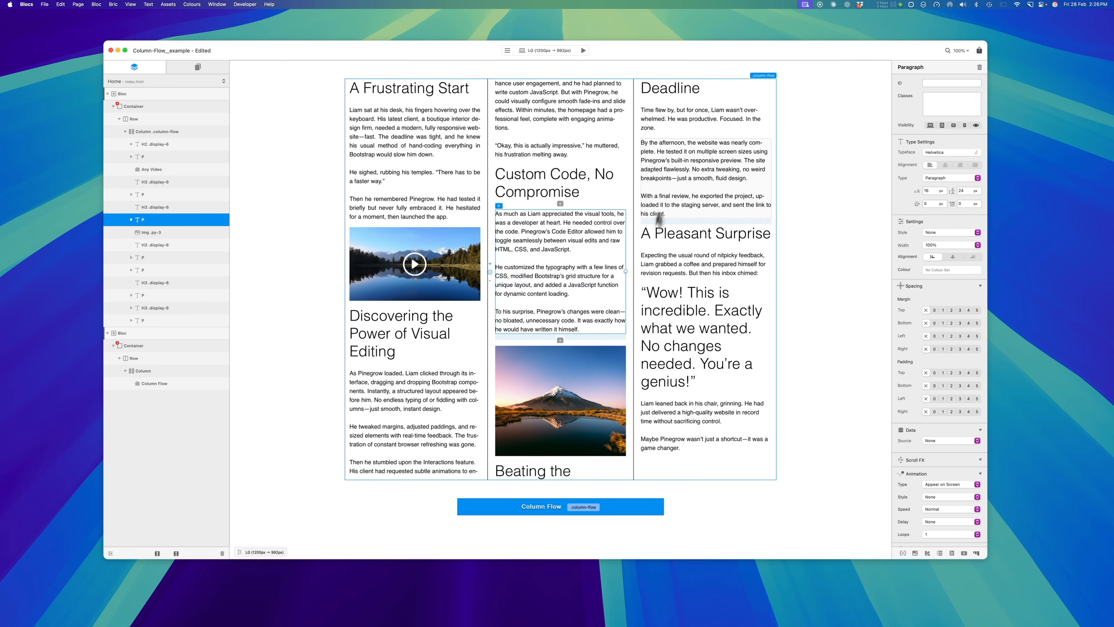
pyautogui.click(434, 414)
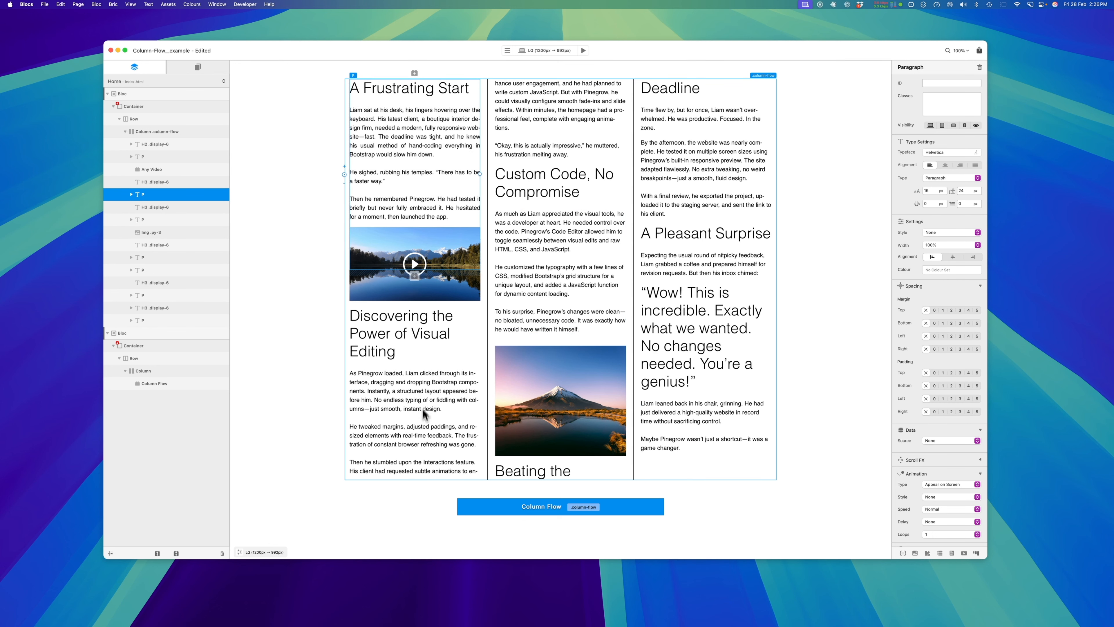
pyautogui.click(171, 182)
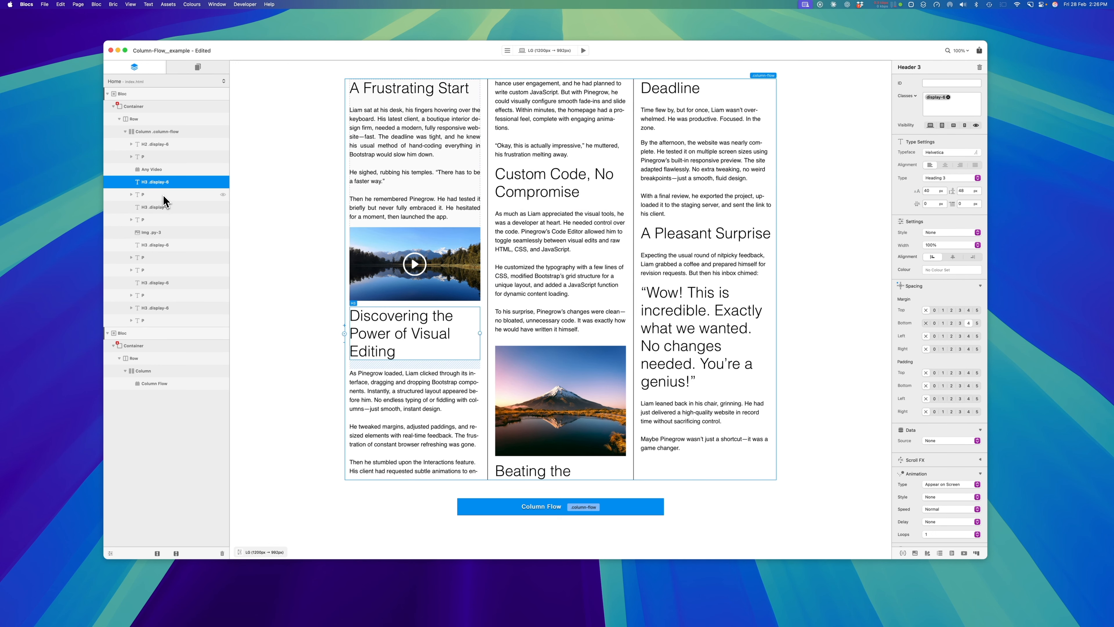
pyautogui.click(164, 195)
pyautogui.click(165, 232)
pyautogui.click(165, 258)
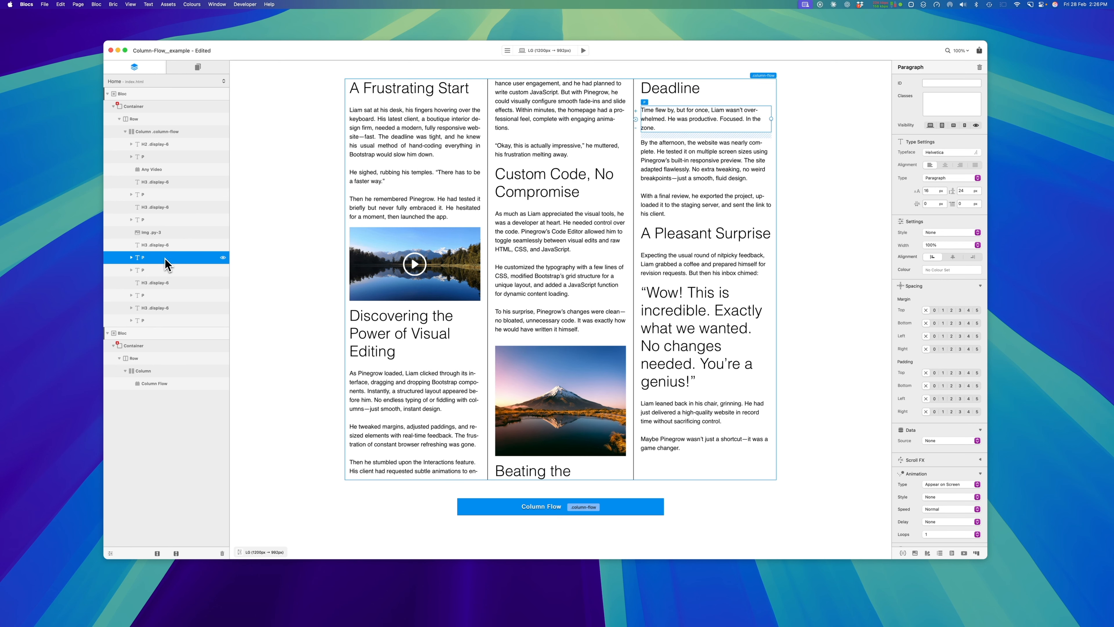
pyautogui.click(175, 206)
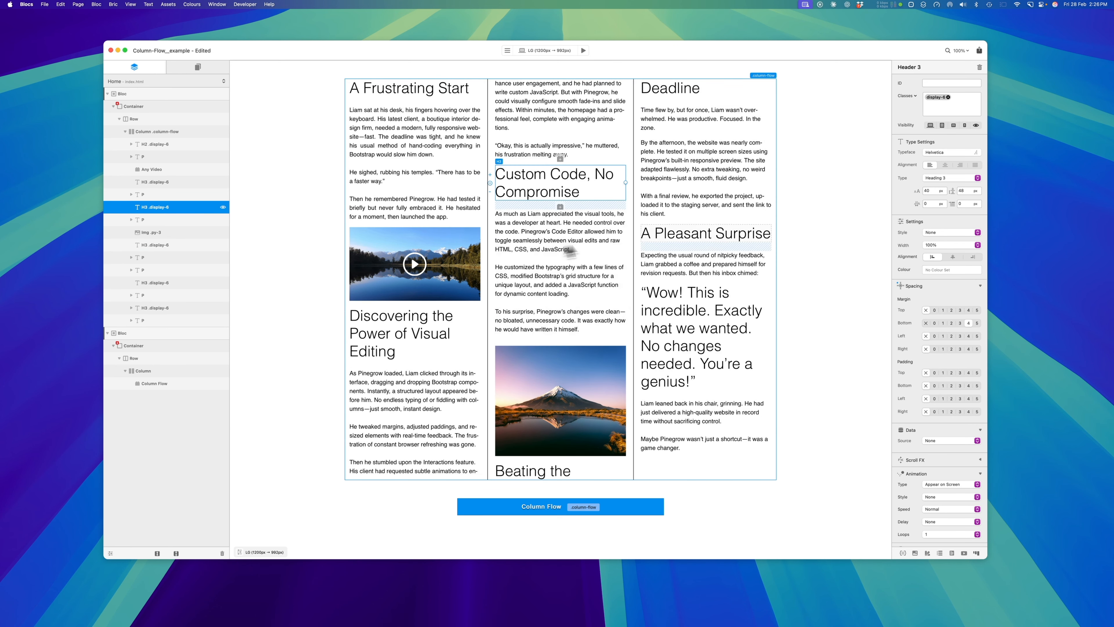
# Turn on Canvas Edit Mode for the Column Flow bric and select several of the article's paragraphs and headings
pyautogui.click(651, 510)
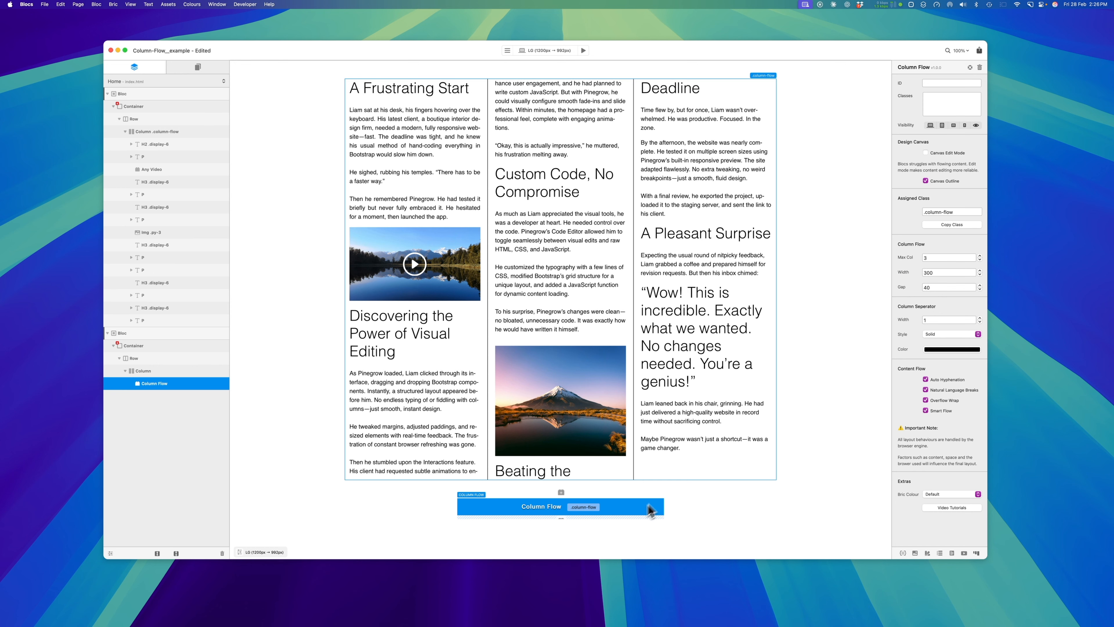
pyautogui.click(926, 153)
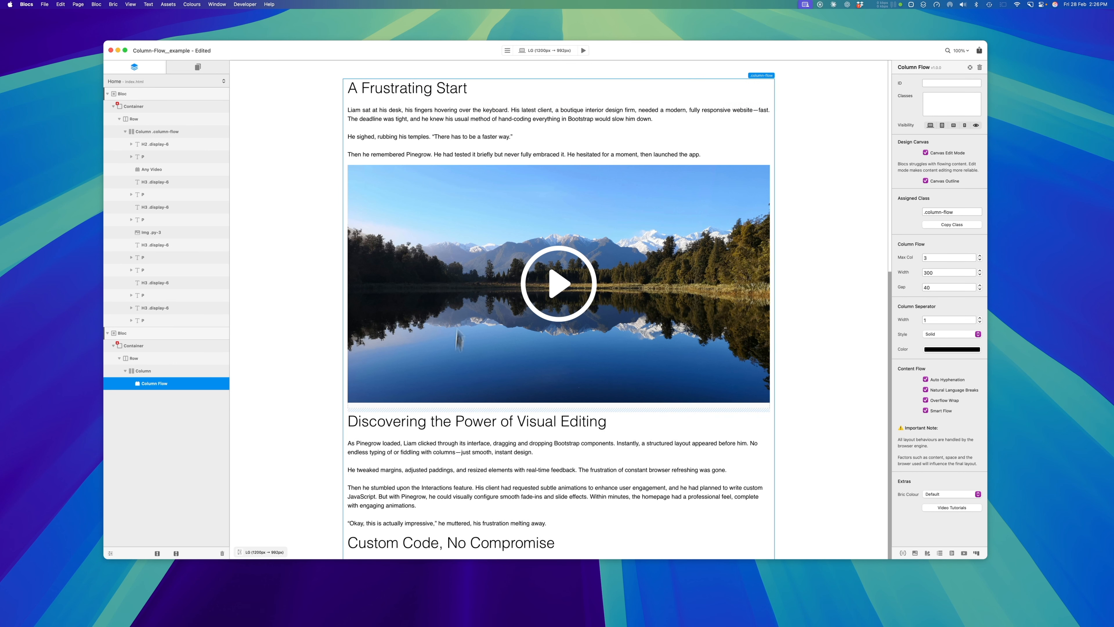
pyautogui.click(526, 132)
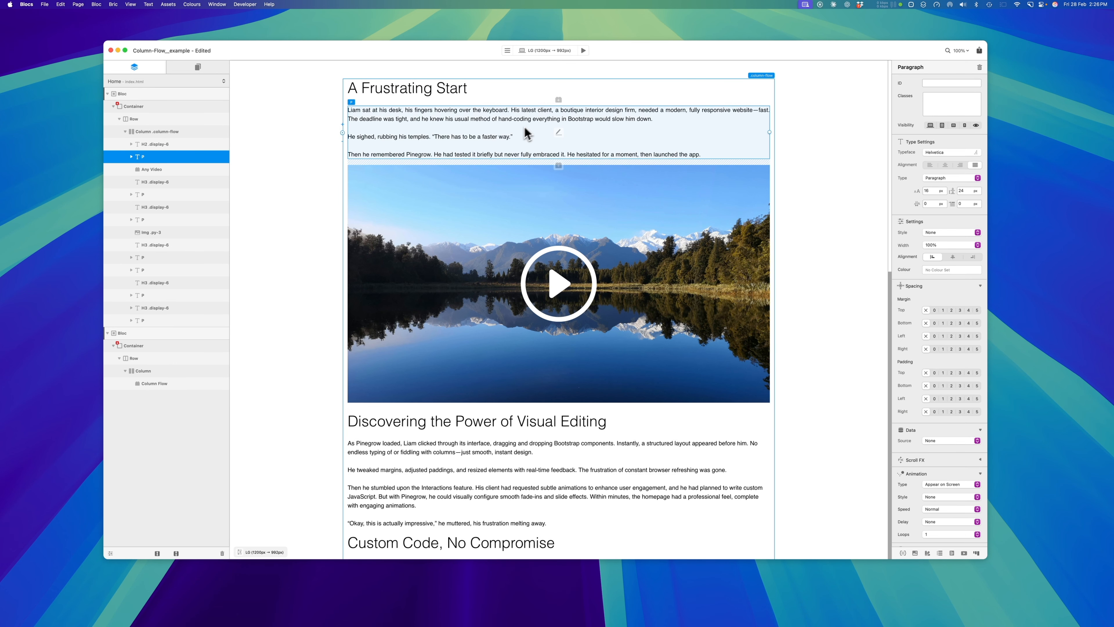
pyautogui.click(573, 481)
pyautogui.click(569, 428)
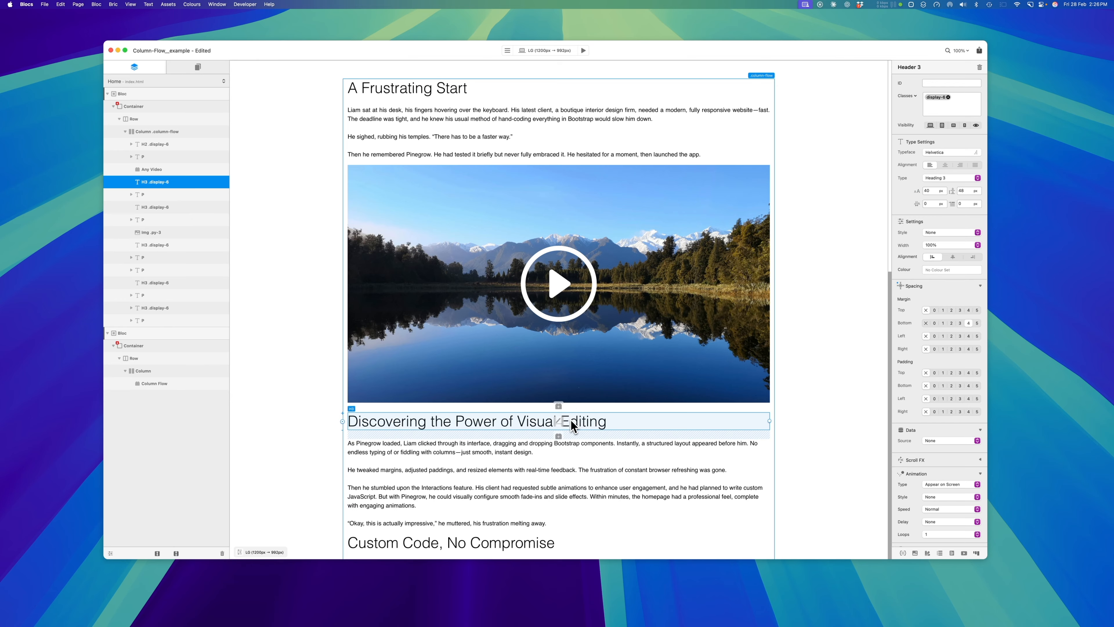
pyautogui.scroll(-3, 570, 424)
pyautogui.click(559, 468)
pyautogui.scroll(-2, 559, 467)
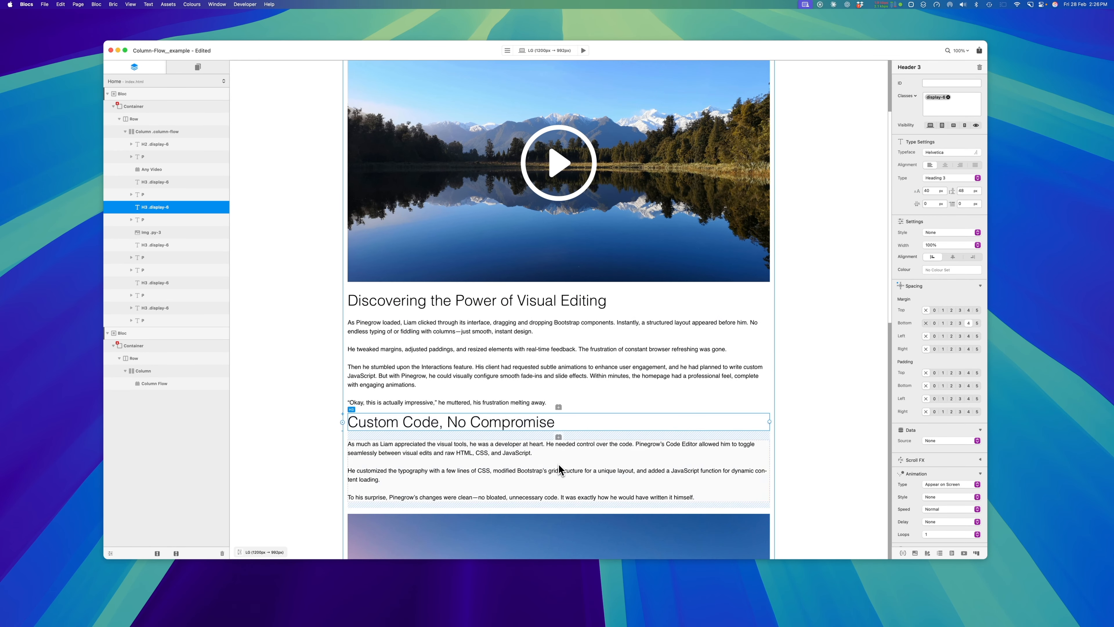
pyautogui.click(560, 468)
pyautogui.scroll(-3, 560, 468)
pyautogui.scroll(-12, 561, 470)
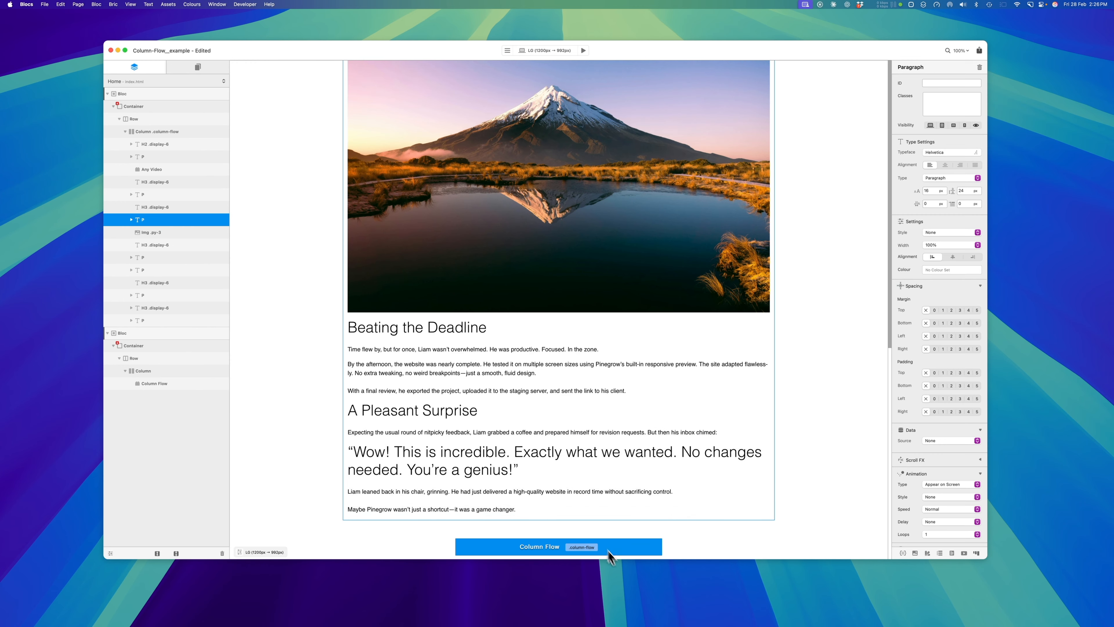
# Toggle Canvas Edit Mode on the Column Flow bric, preview the page's column layout, and return to editing
pyautogui.click(658, 551)
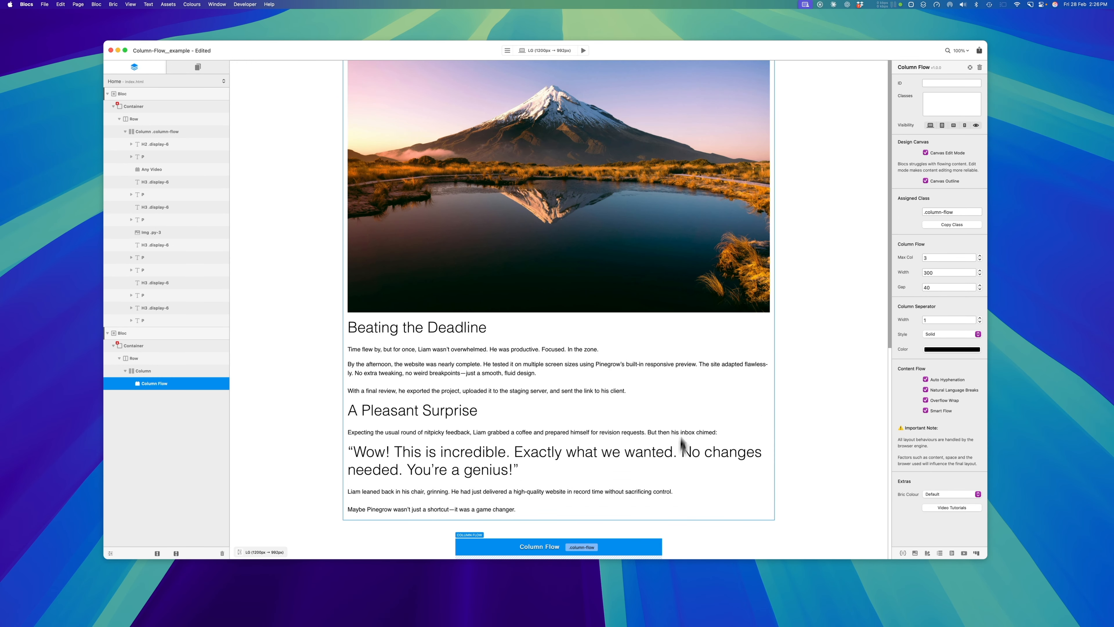
pyautogui.click(925, 153)
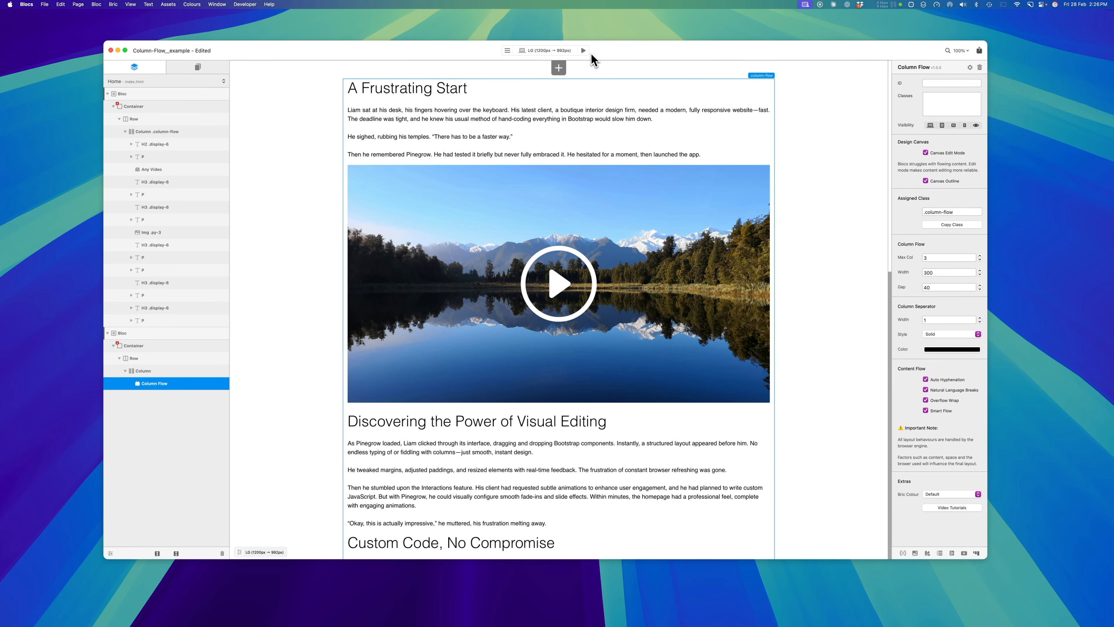
pyautogui.click(584, 51)
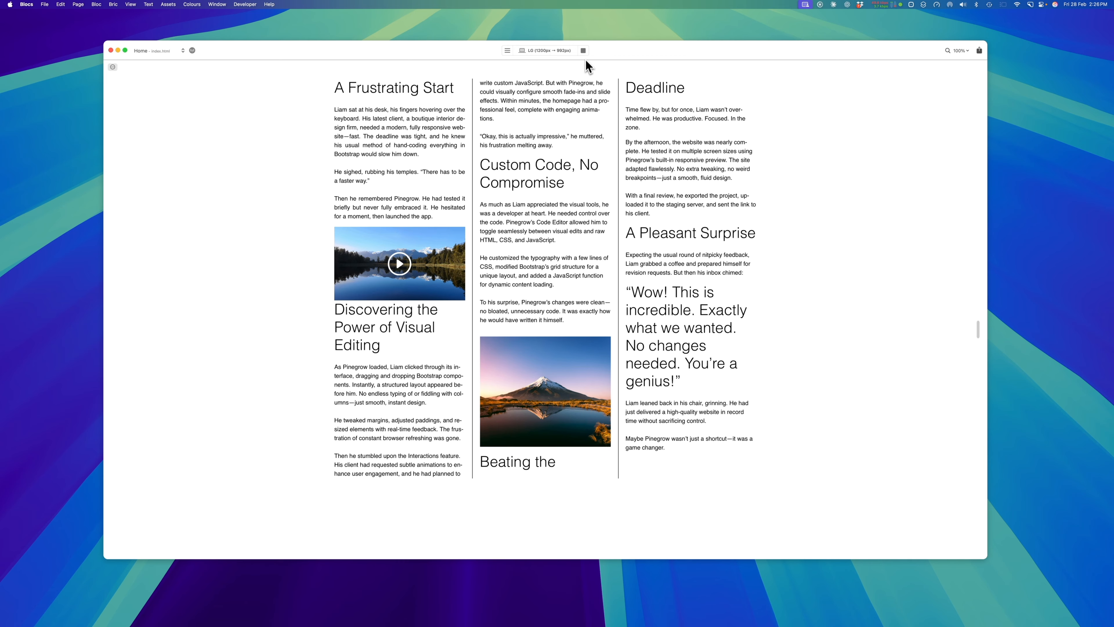
pyautogui.click(584, 51)
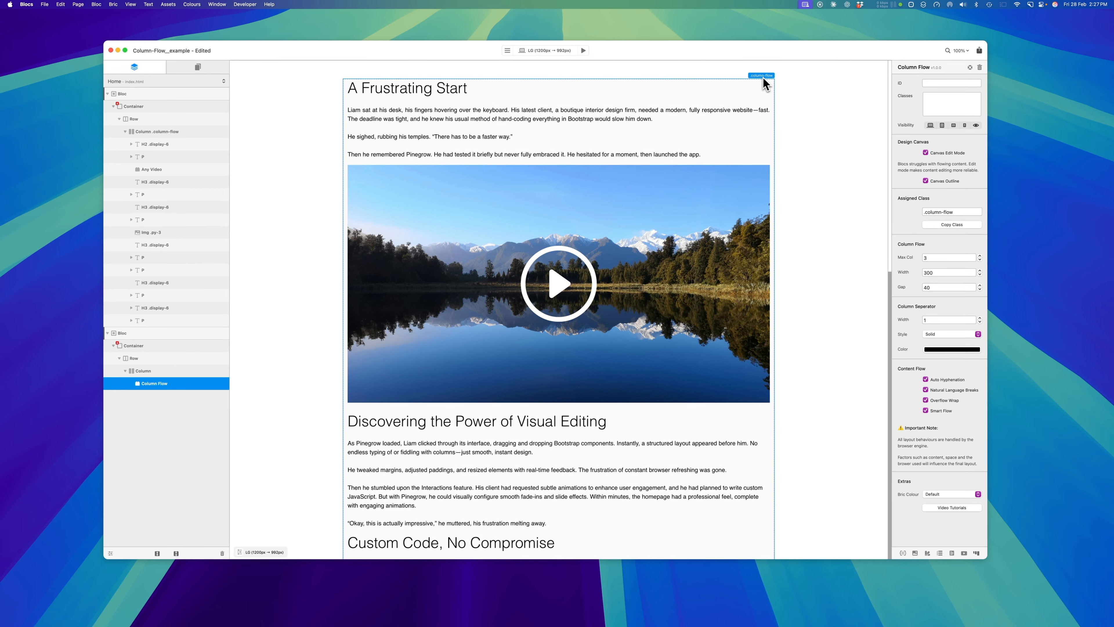
# Turn off Canvas Edit Mode and Canvas Outline for the Column Flow bric
pyautogui.click(926, 181)
pyautogui.click(925, 181)
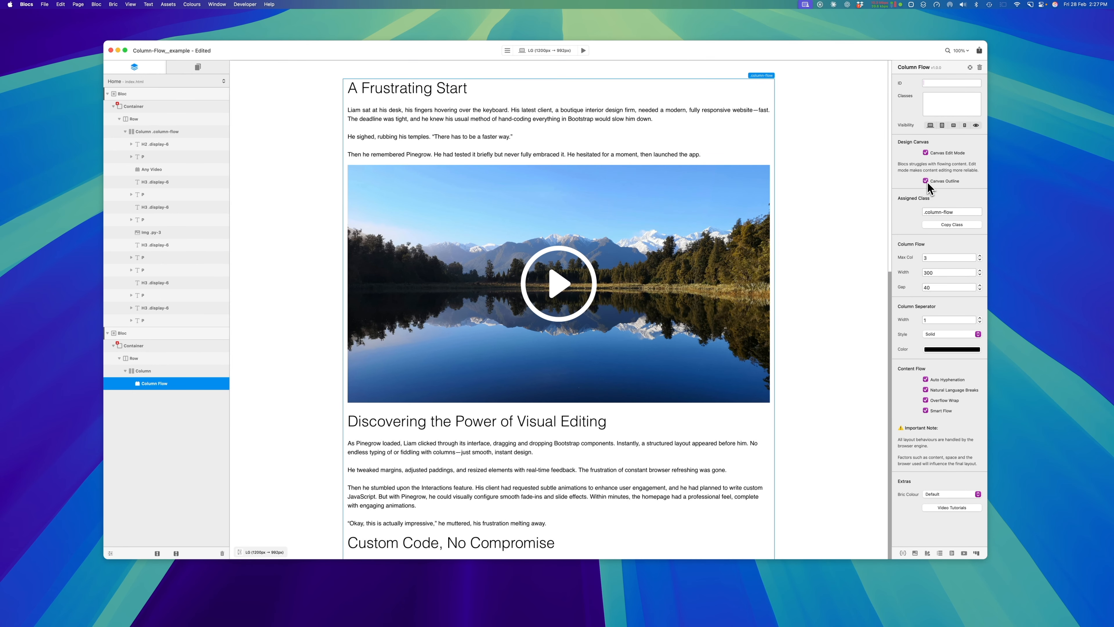
pyautogui.click(926, 152)
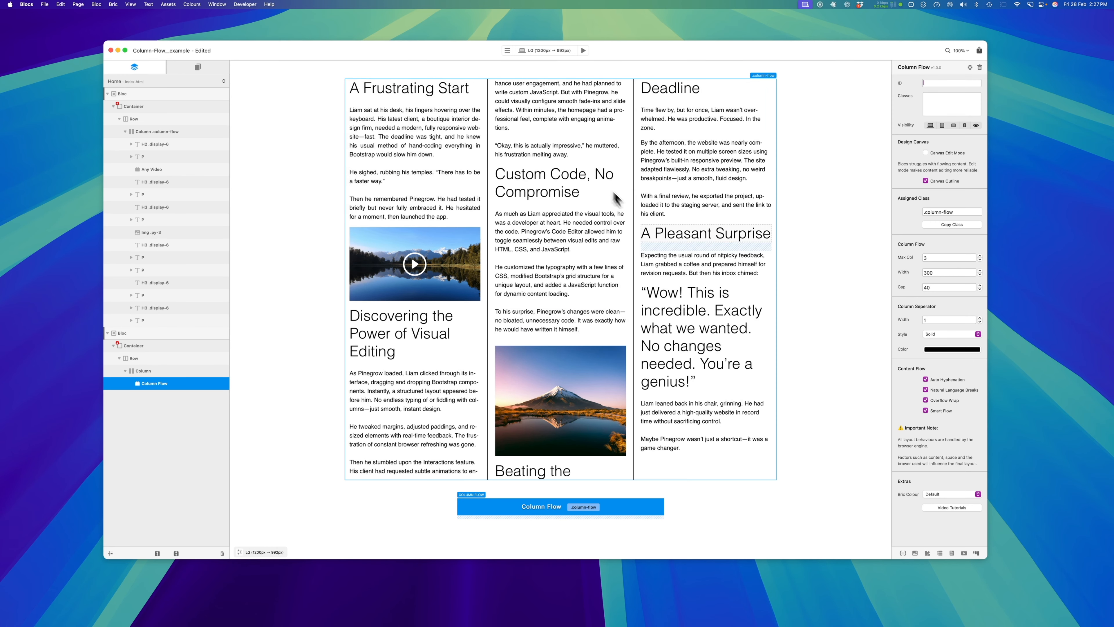
pyautogui.click(941, 181)
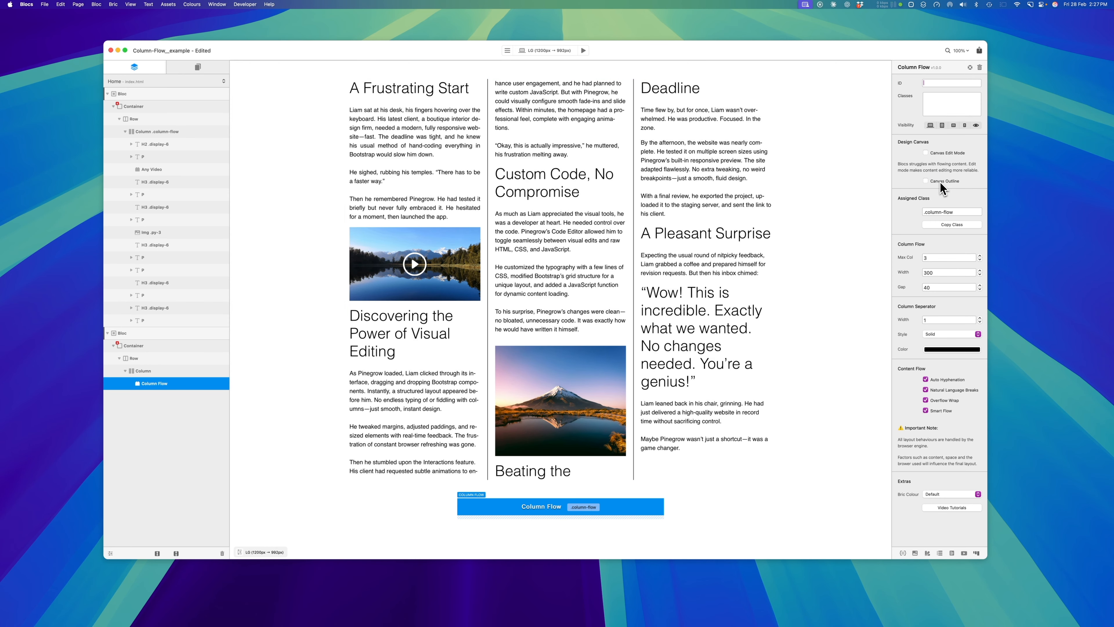
# Turn the Canvas Outline on for the Column Flow bric
pyautogui.click(941, 181)
pyautogui.click(940, 182)
pyautogui.click(940, 182)
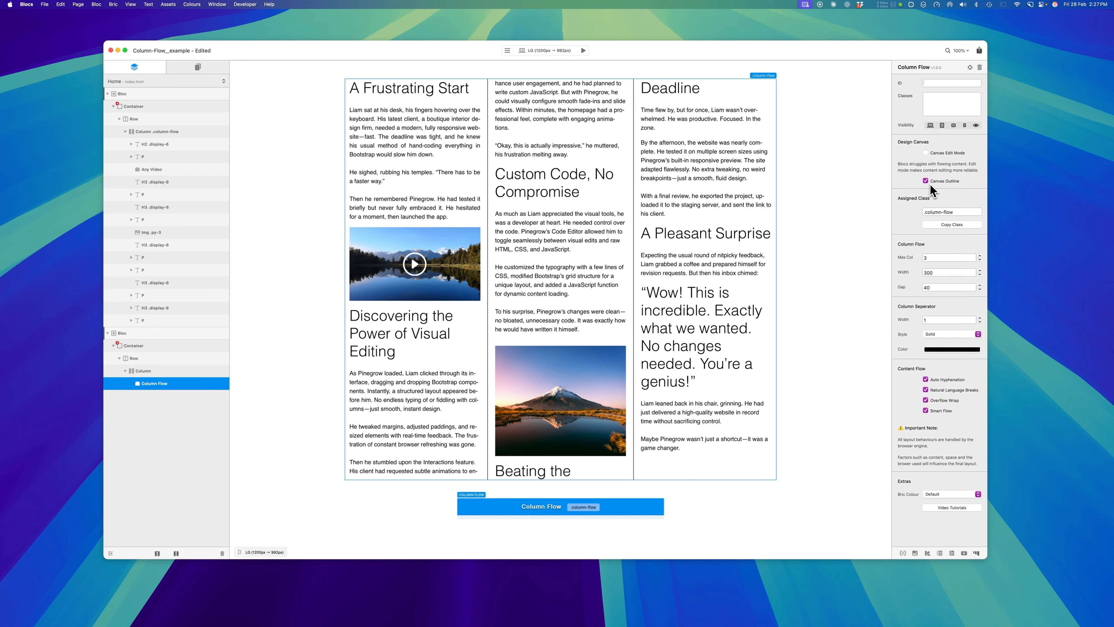
pyautogui.scroll(-1, 749, 259)
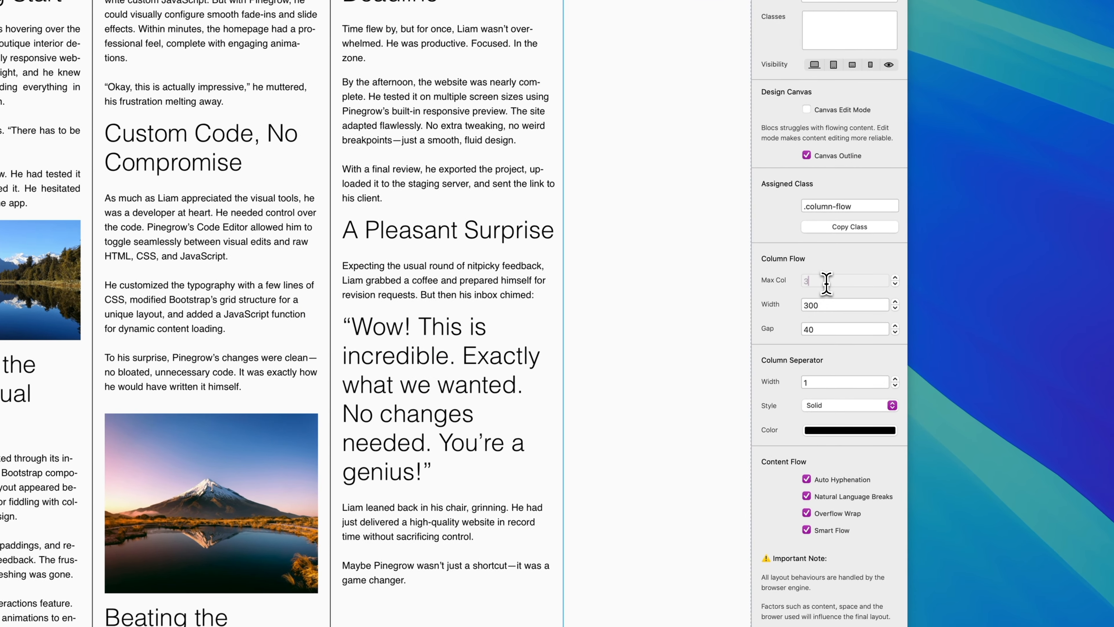
# Try a column gap of 0 for the Column Flow bric and set the gap back to 40
pyautogui.click(825, 305)
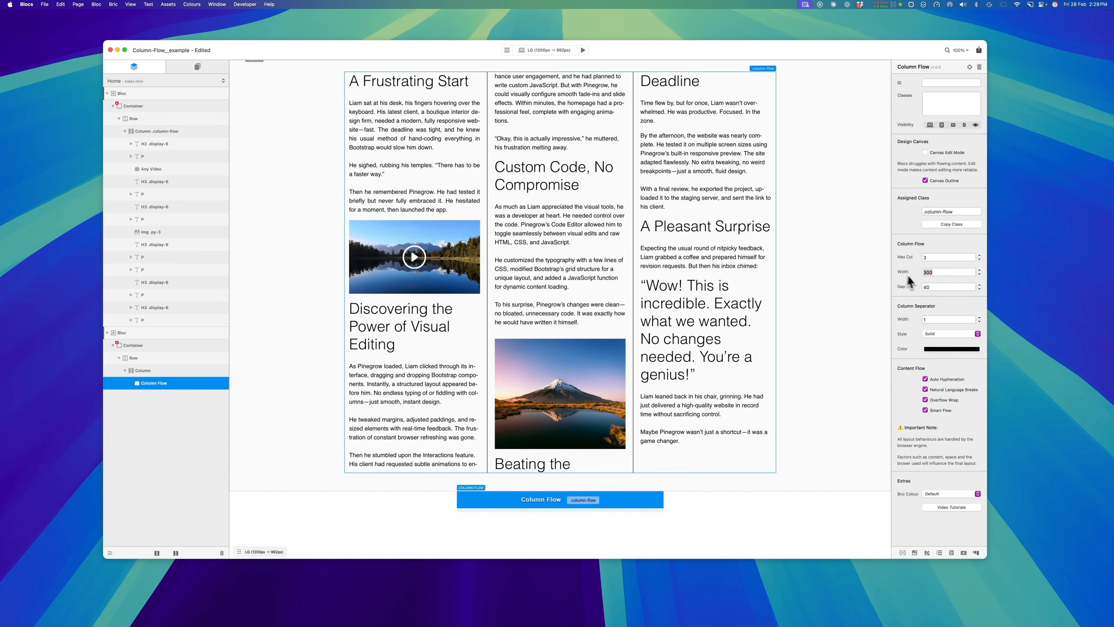
pyautogui.click(931, 269)
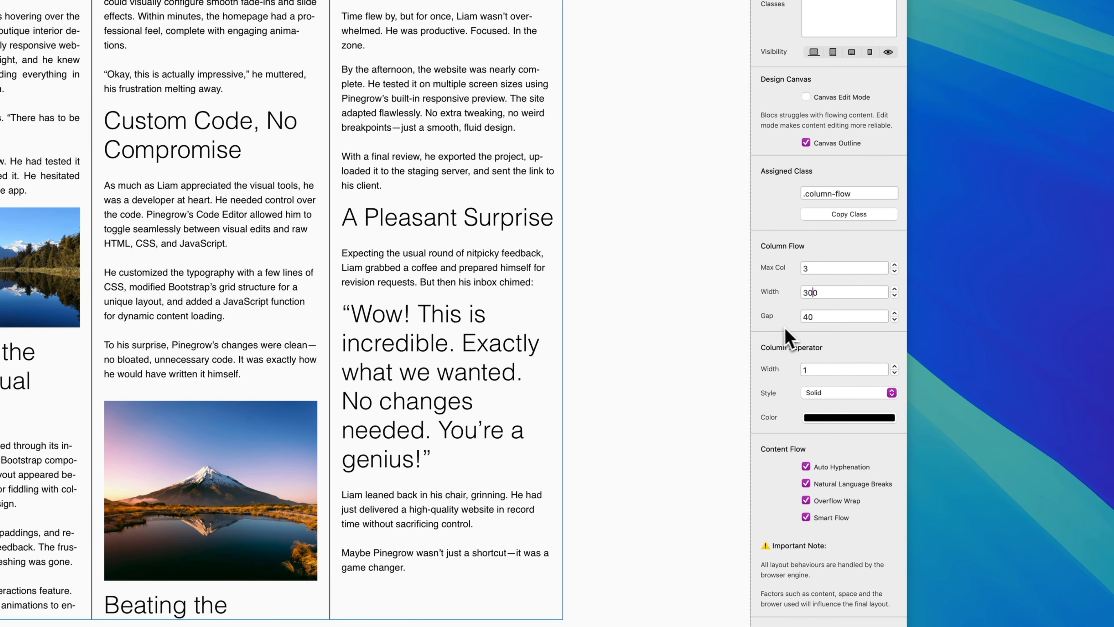
pyautogui.click(823, 320)
pyautogui.write('0')
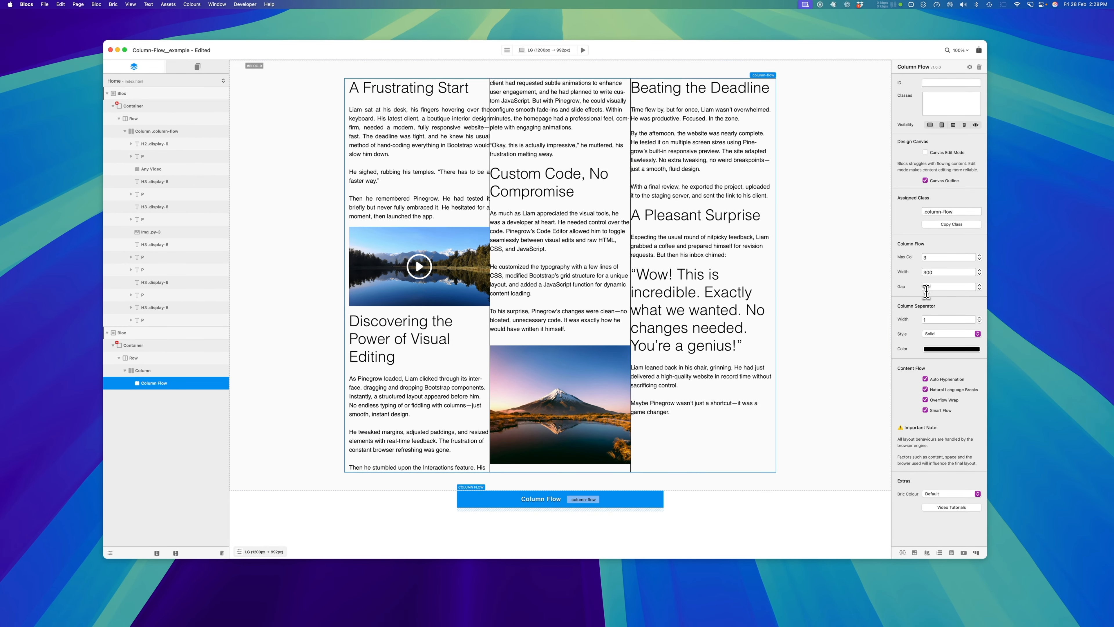
pyautogui.write('40')
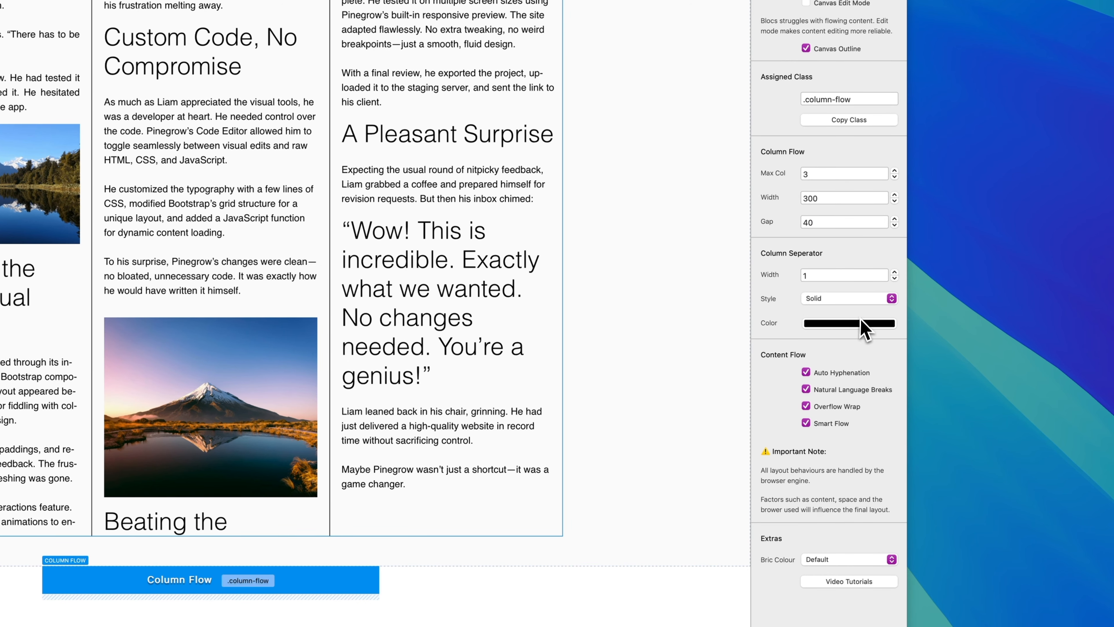
# Set the column separator's color to pure red by raising its red value to the maximum
pyautogui.click(842, 324)
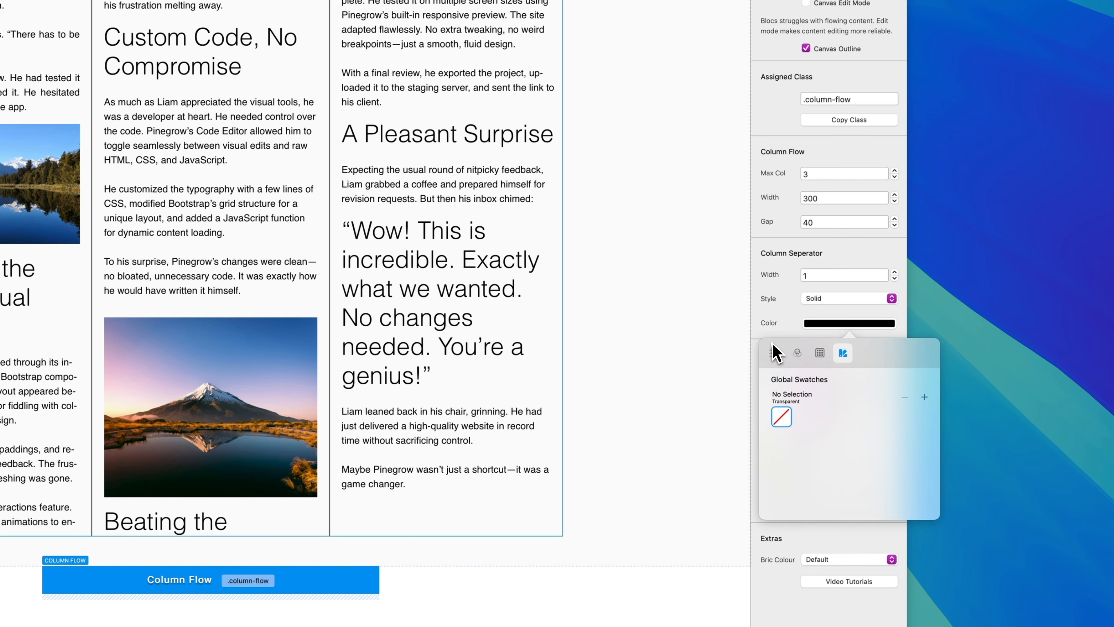
pyautogui.click(776, 354)
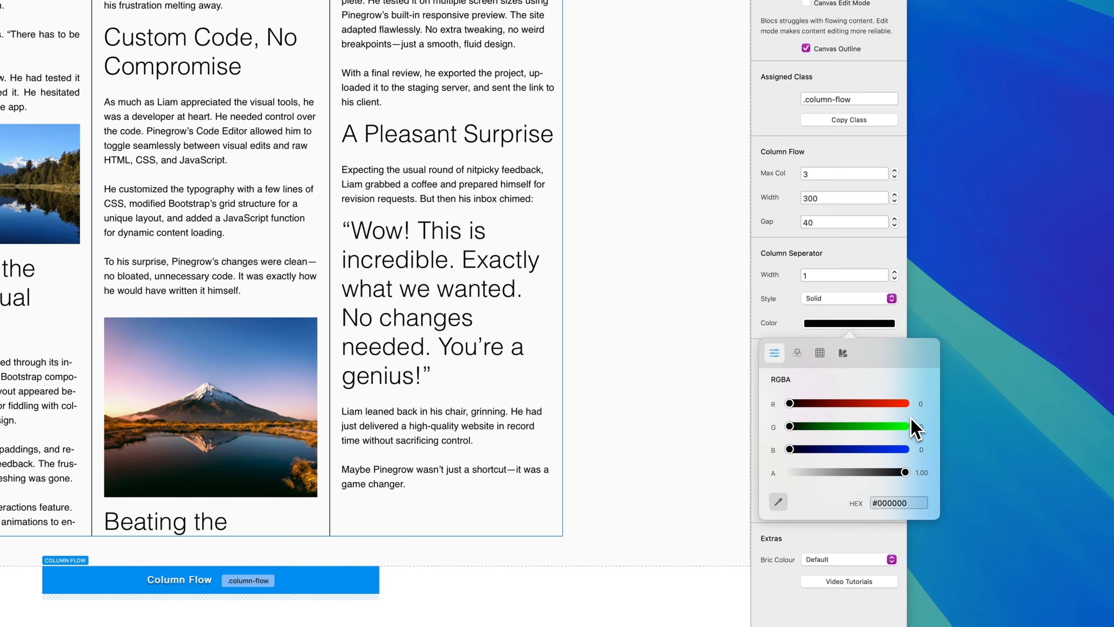
pyautogui.click(906, 404)
pyautogui.click(784, 323)
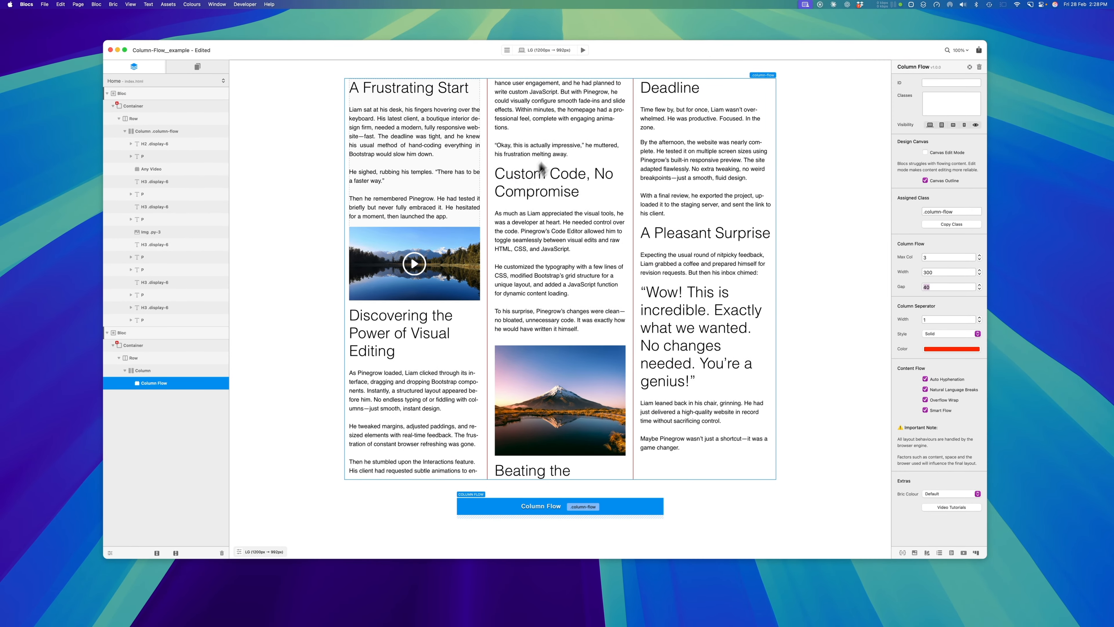
# Set the column separator's width to 3 and its style to Double
pyautogui.click(980, 317)
pyautogui.click(980, 317)
pyautogui.click(948, 334)
pyautogui.click(934, 349)
pyautogui.click(942, 334)
pyautogui.click(948, 342)
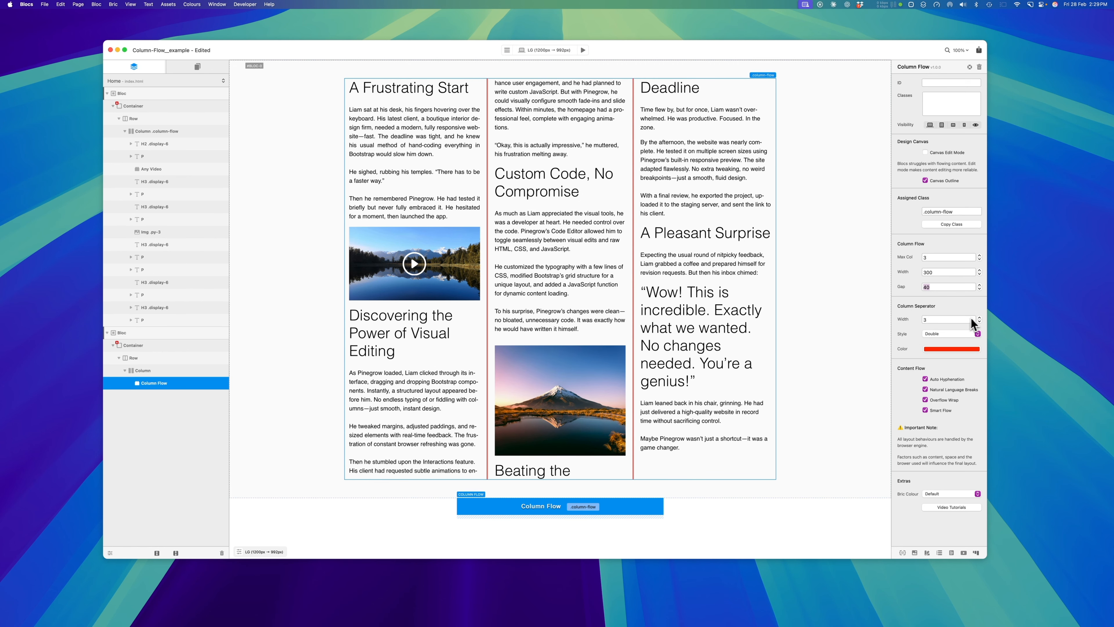
# Vary the column separator's width up and down, ending at 5
pyautogui.click(980, 317)
pyautogui.click(979, 318)
pyautogui.click(980, 322)
pyautogui.click(980, 324)
pyautogui.click(980, 324)
pyautogui.click(980, 324)
pyautogui.click(980, 324)
pyautogui.click(980, 324)
pyautogui.click(980, 317)
pyautogui.click(980, 317)
pyautogui.click(980, 317)
pyautogui.click(979, 318)
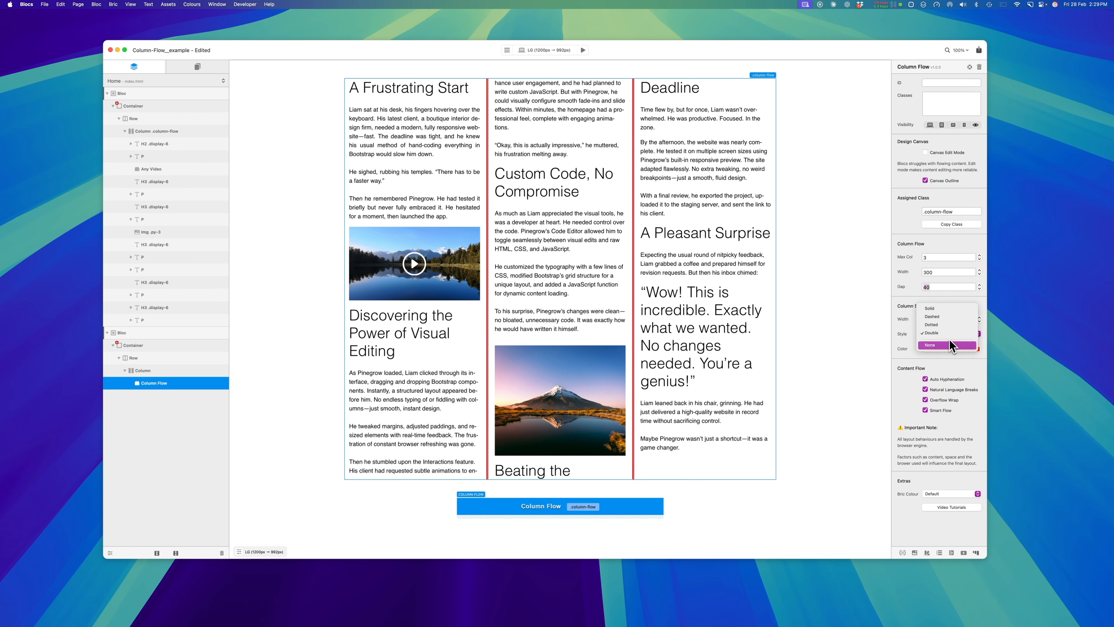
# Try the None and Solid separator styles, and settle on a Dotted column separator with a width of 2
pyautogui.click(939, 335)
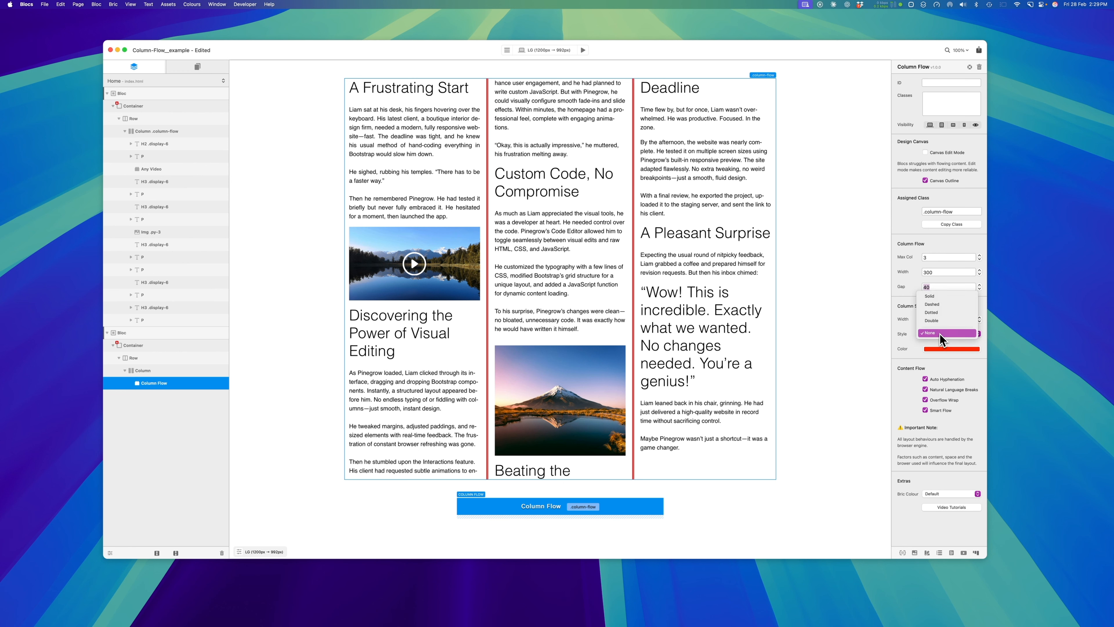
pyautogui.click(936, 296)
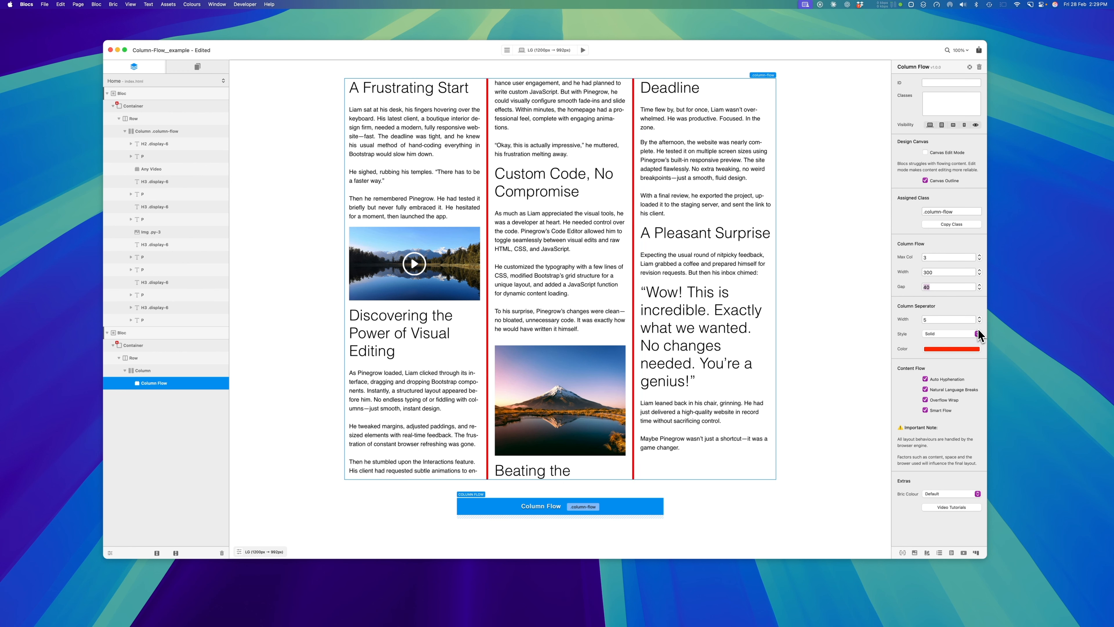
pyautogui.click(979, 321)
pyautogui.click(980, 321)
pyautogui.click(980, 321)
pyautogui.click(980, 322)
pyautogui.click(979, 319)
pyautogui.click(977, 334)
pyautogui.click(961, 349)
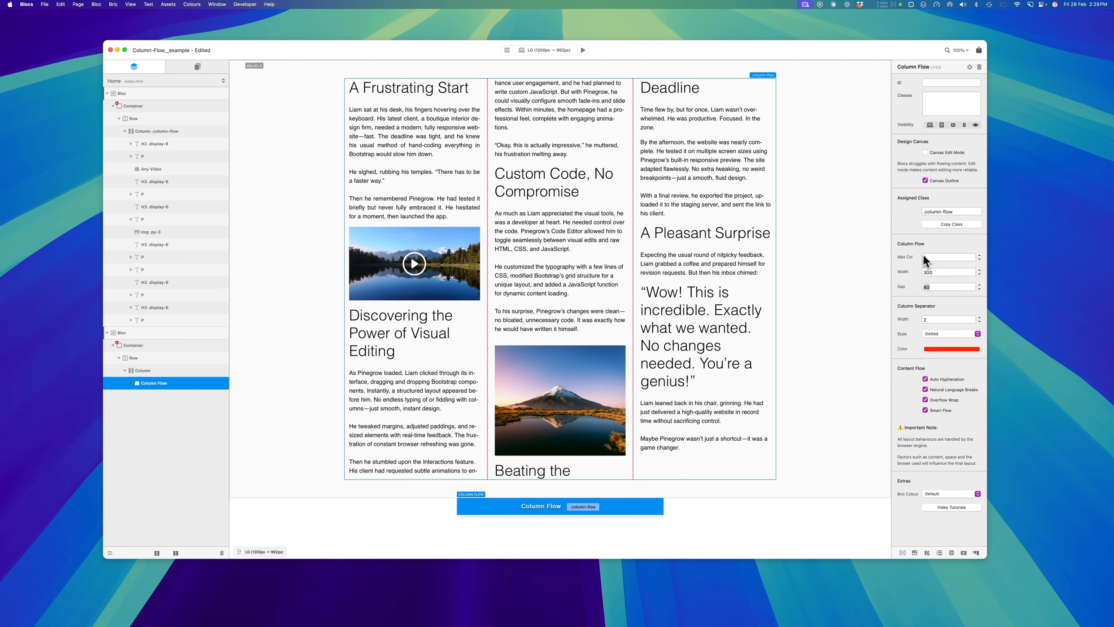
# Preview the page, narrow and widen the preview to examine how the three columns respond, and return to editing
pyautogui.click(583, 50)
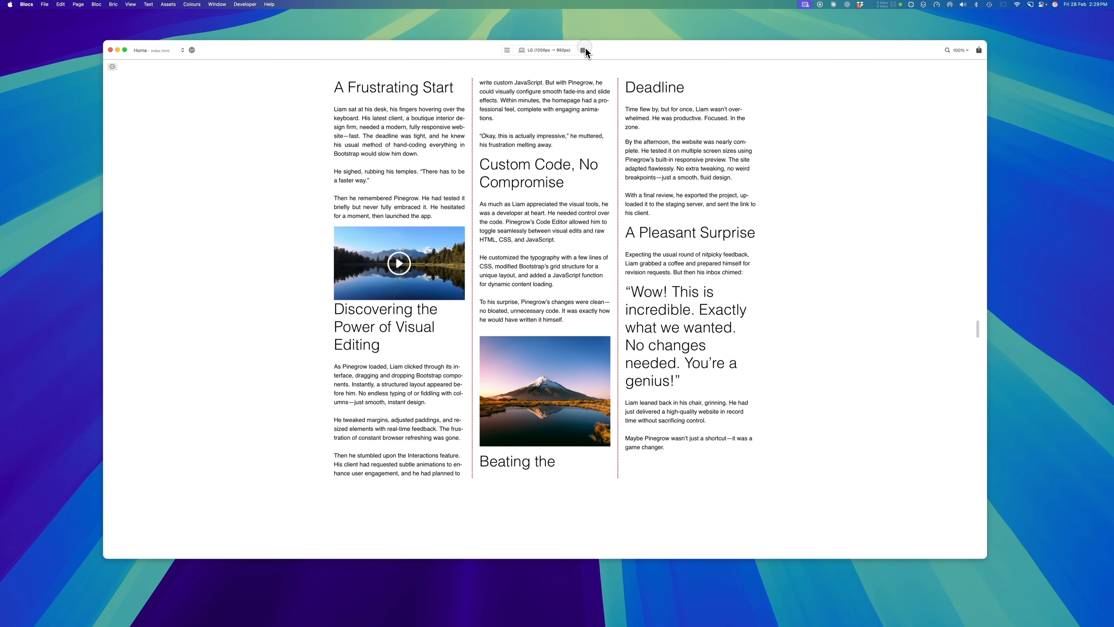
pyautogui.click(583, 50)
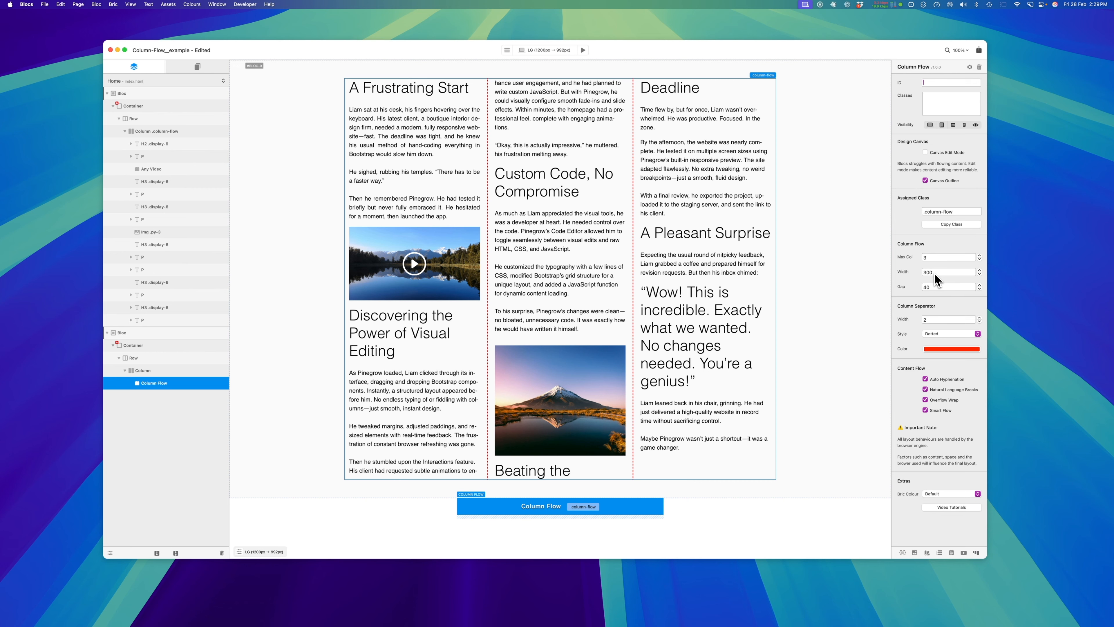
pyautogui.click(583, 50)
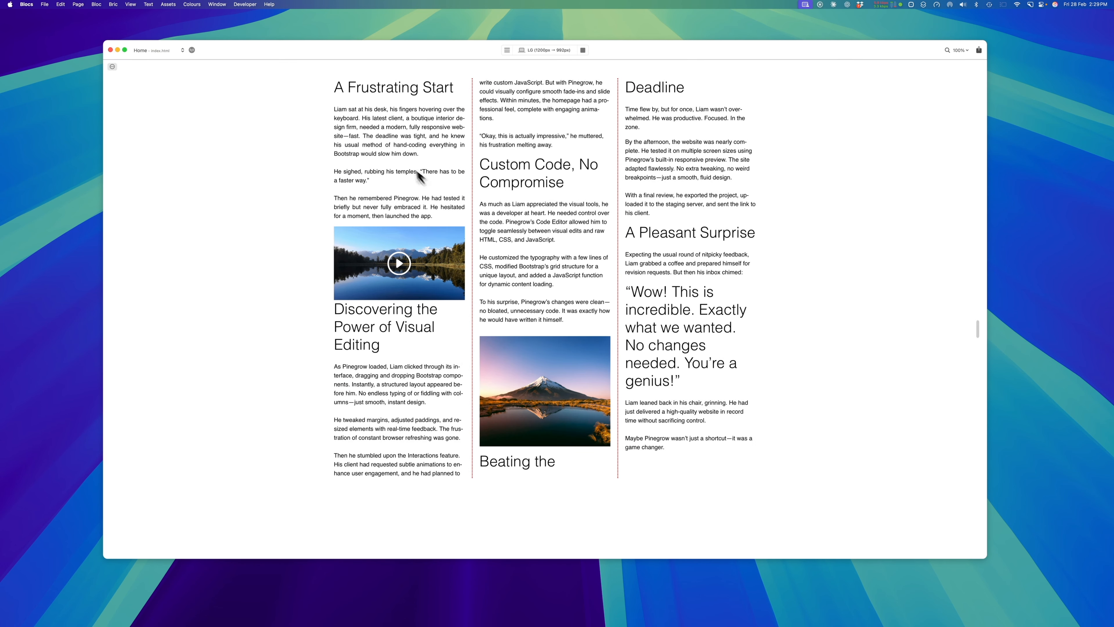
pyautogui.moveTo(980, 337); pyautogui.dragTo(759, 394)
pyautogui.moveTo(755, 390); pyautogui.dragTo(712, 423)
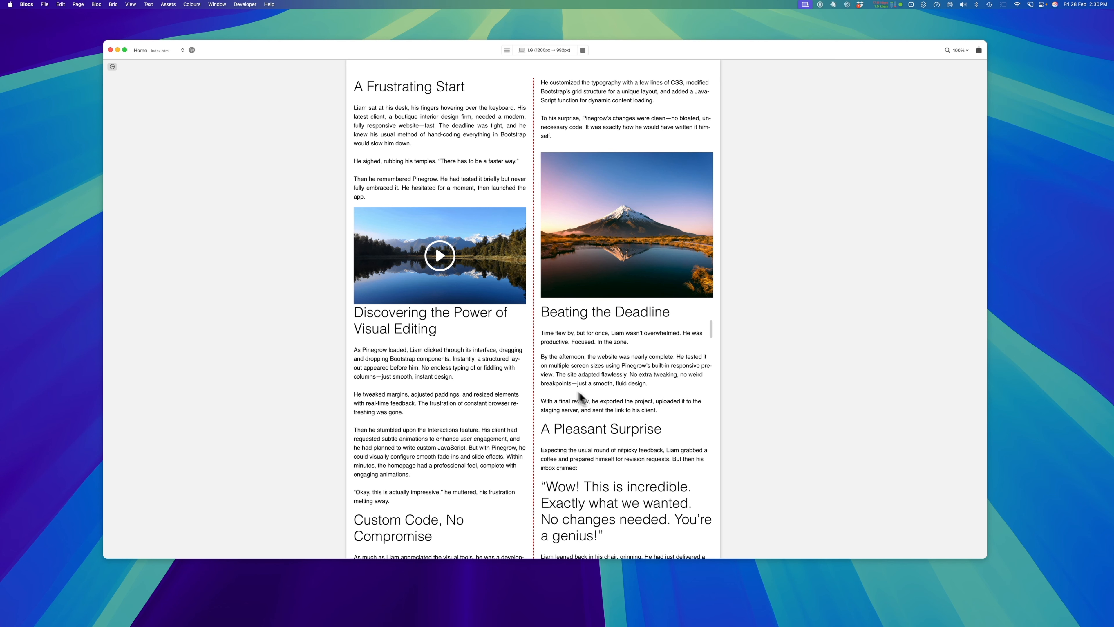
pyautogui.moveTo(711, 328); pyautogui.dragTo(756, 329)
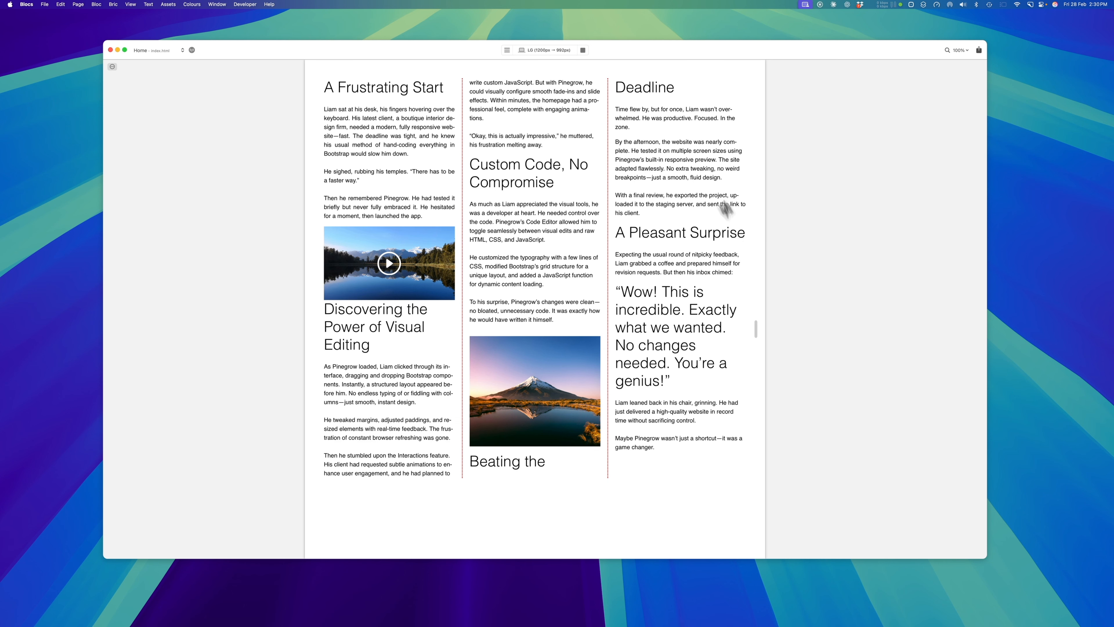
pyautogui.moveTo(615, 160); pyautogui.dragTo(708, 159)
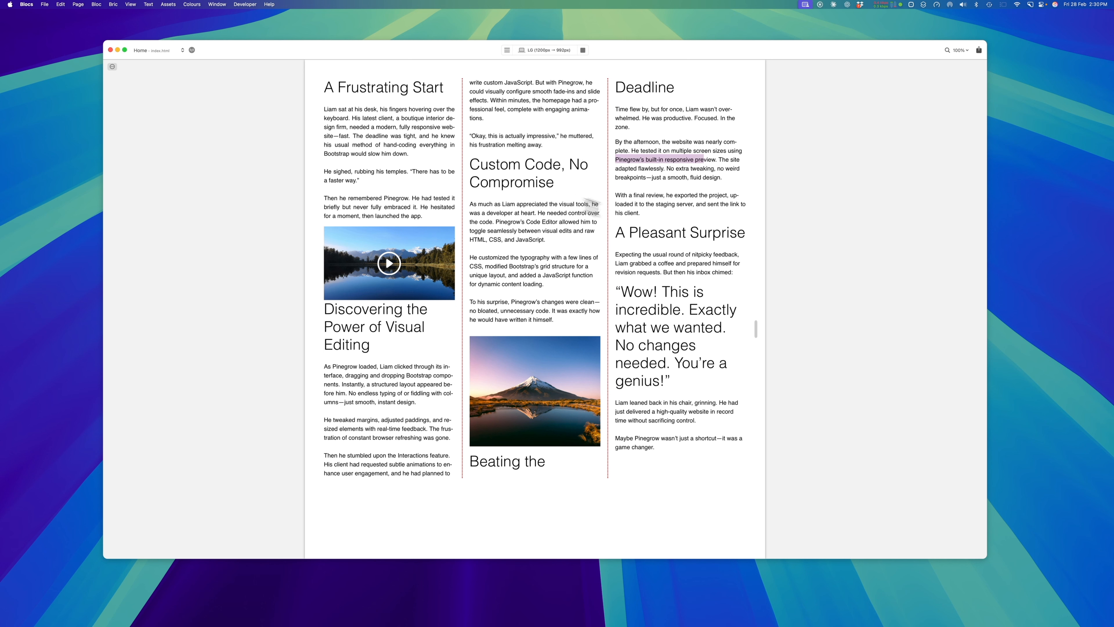
pyautogui.click(755, 330)
pyautogui.moveTo(753, 334); pyautogui.dragTo(836, 366)
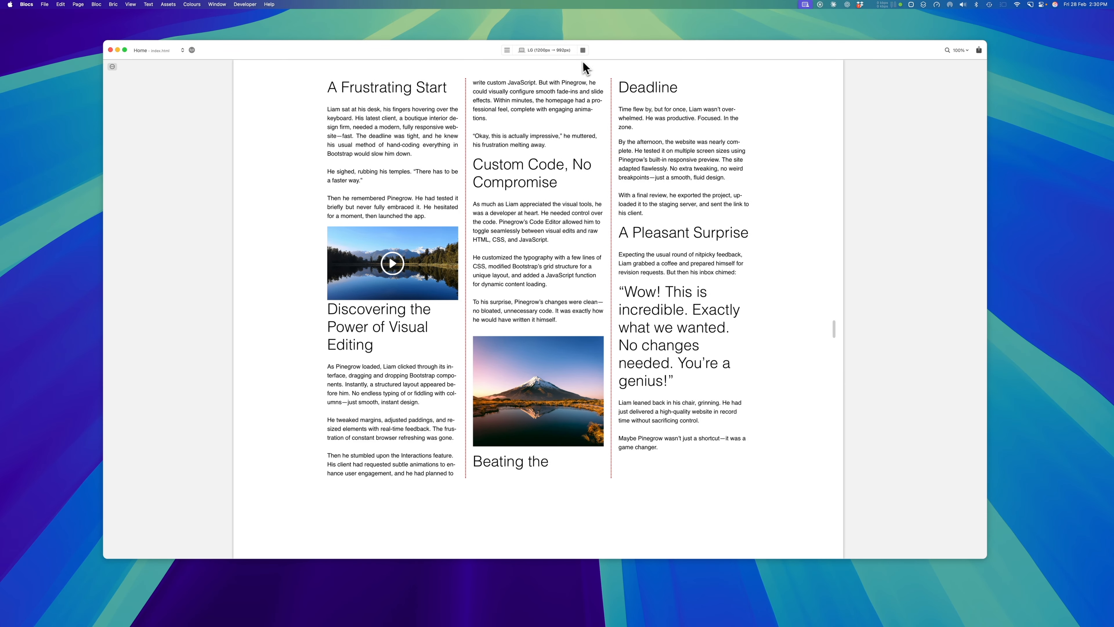
pyautogui.click(582, 50)
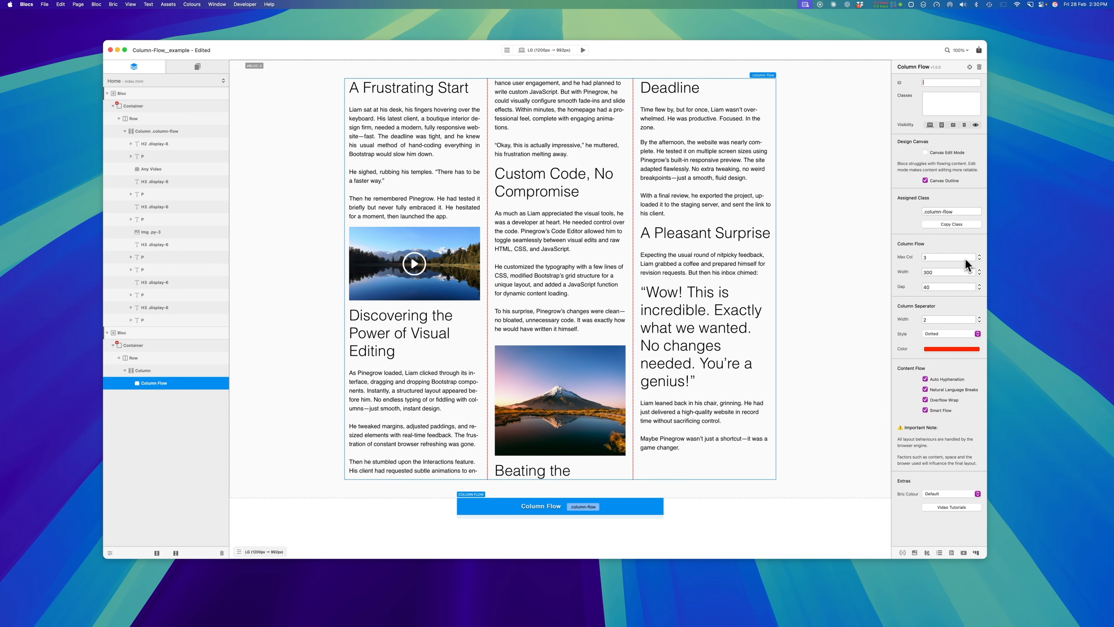
# Set the Column Flow bric's maximum columns to 4 and its column width to 250
pyautogui.click(980, 255)
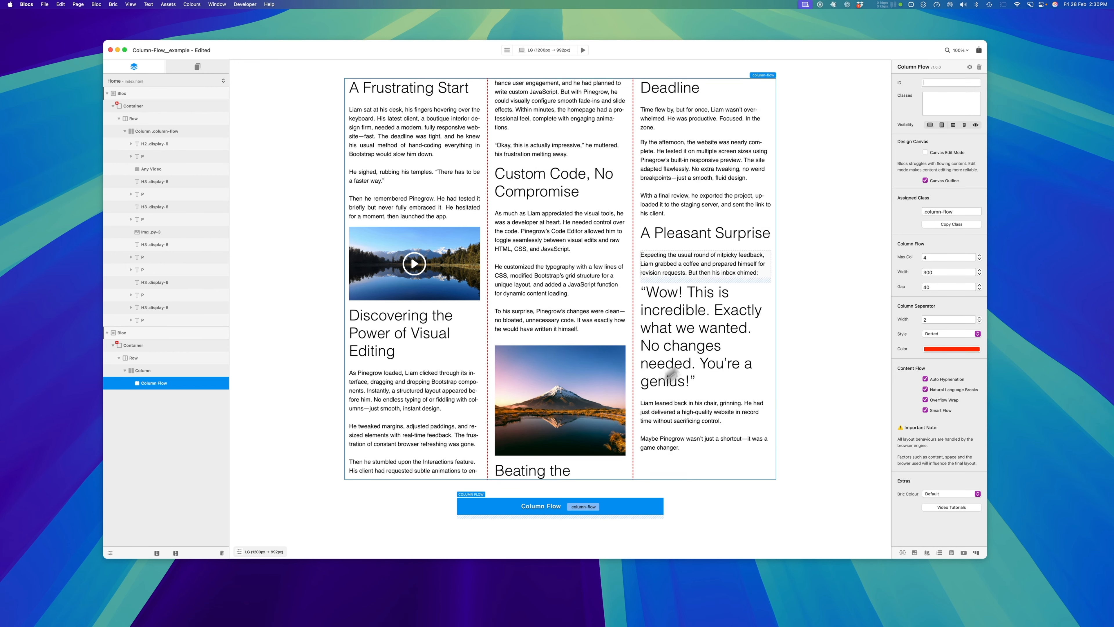
pyautogui.click(942, 272)
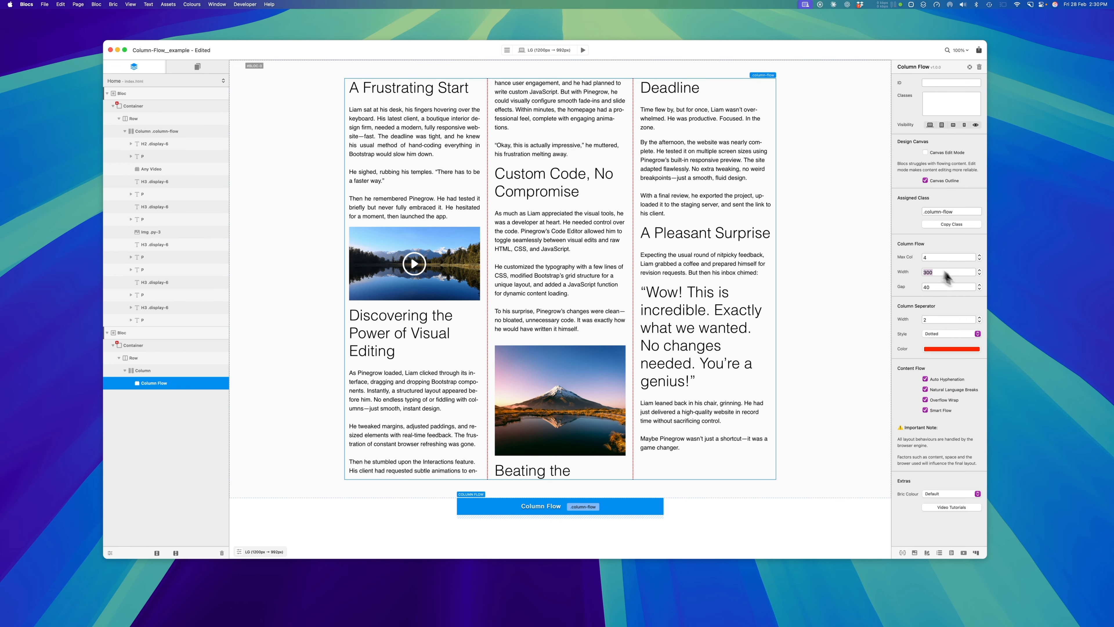
pyautogui.click(959, 275)
pyautogui.press('BackSpace')
pyautogui.press('BackSpace')
pyautogui.press('BackSpace')
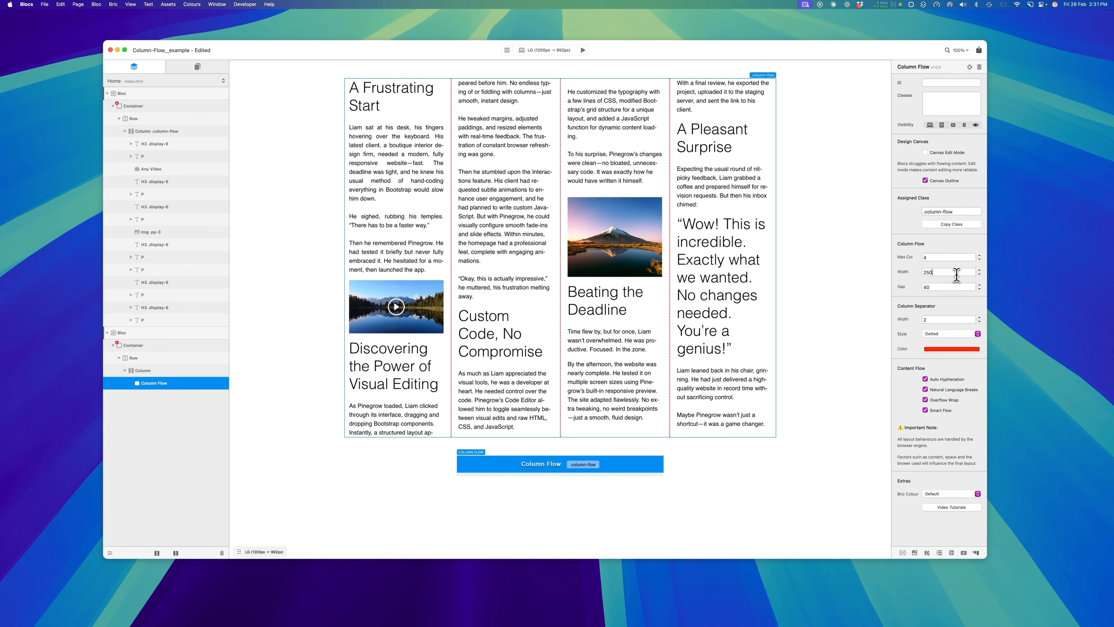
# Preview the four-column layout at narrower and wider page sizes, and return to editing
pyautogui.click(584, 50)
pyautogui.moveTo(976, 329); pyautogui.dragTo(746, 334)
pyautogui.moveTo(738, 378); pyautogui.dragTo(906, 429)
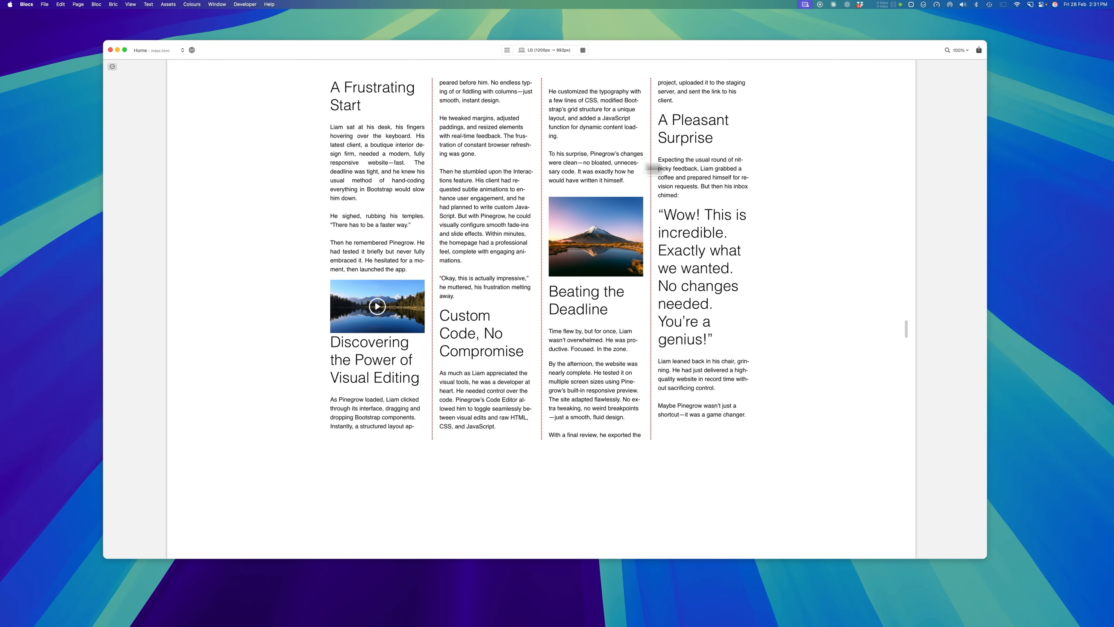
pyautogui.click(583, 50)
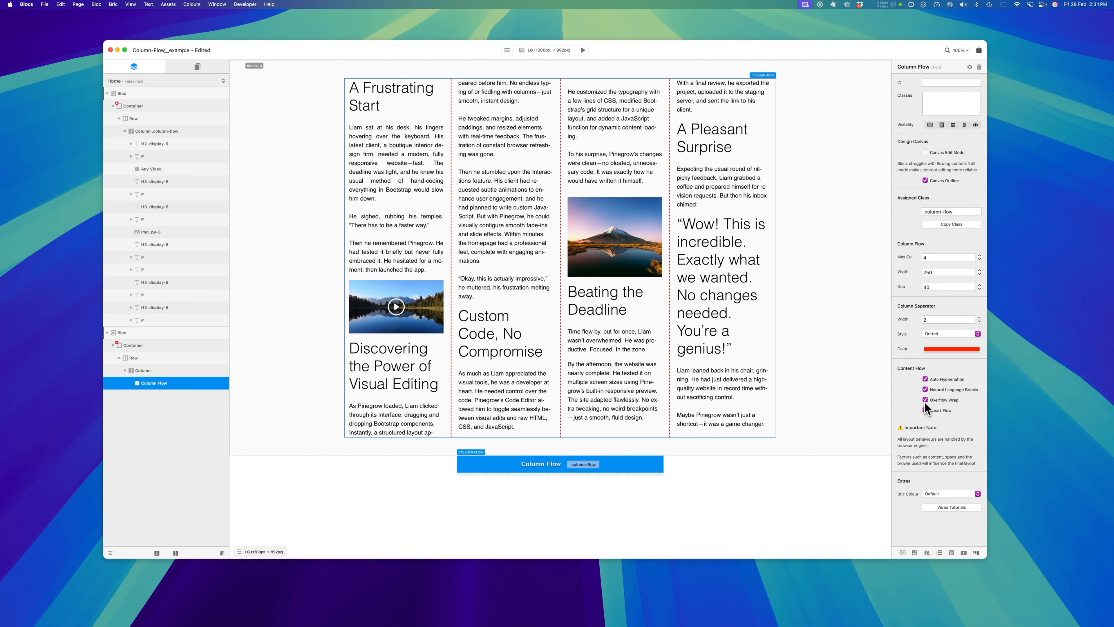
# Set the Column Flow bric back to a maximum of 3 columns with a width of 300
pyautogui.doubleClick(953, 257)
pyautogui.write('3')
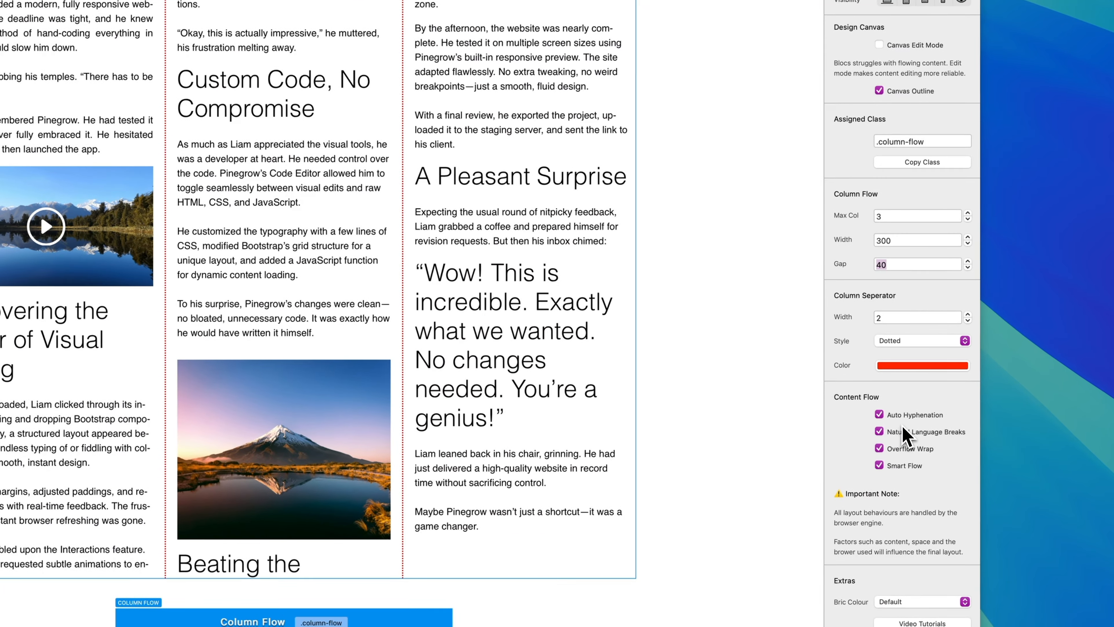
# Reselect the Column Flow bric and toggle Auto Hyphenation and Natural Language Breaks off and back on
pyautogui.click(295, 144)
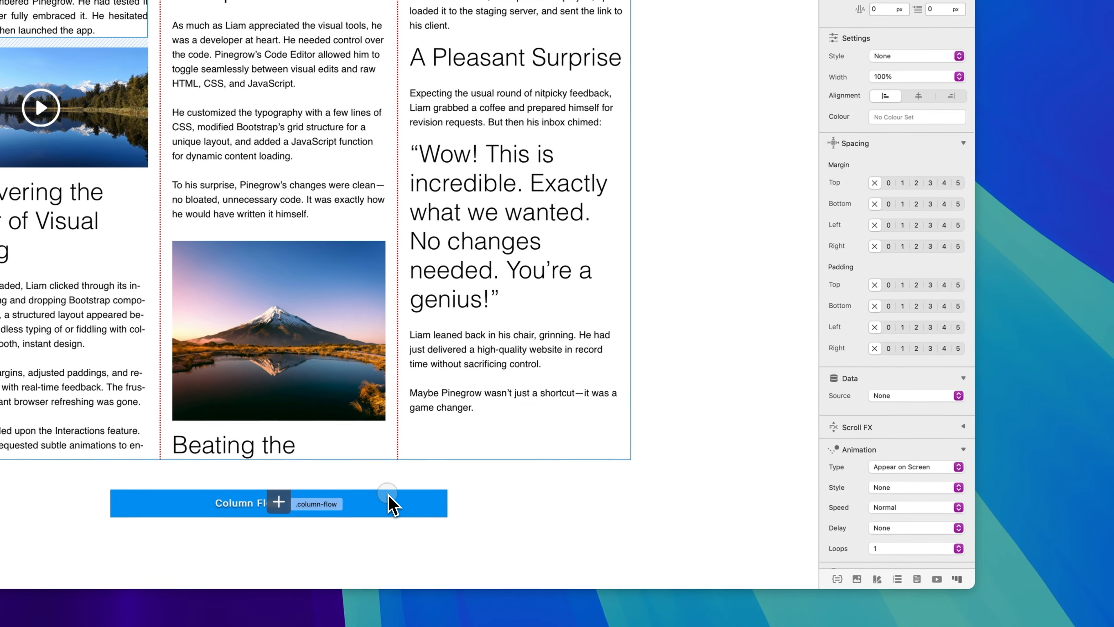
pyautogui.click(391, 504)
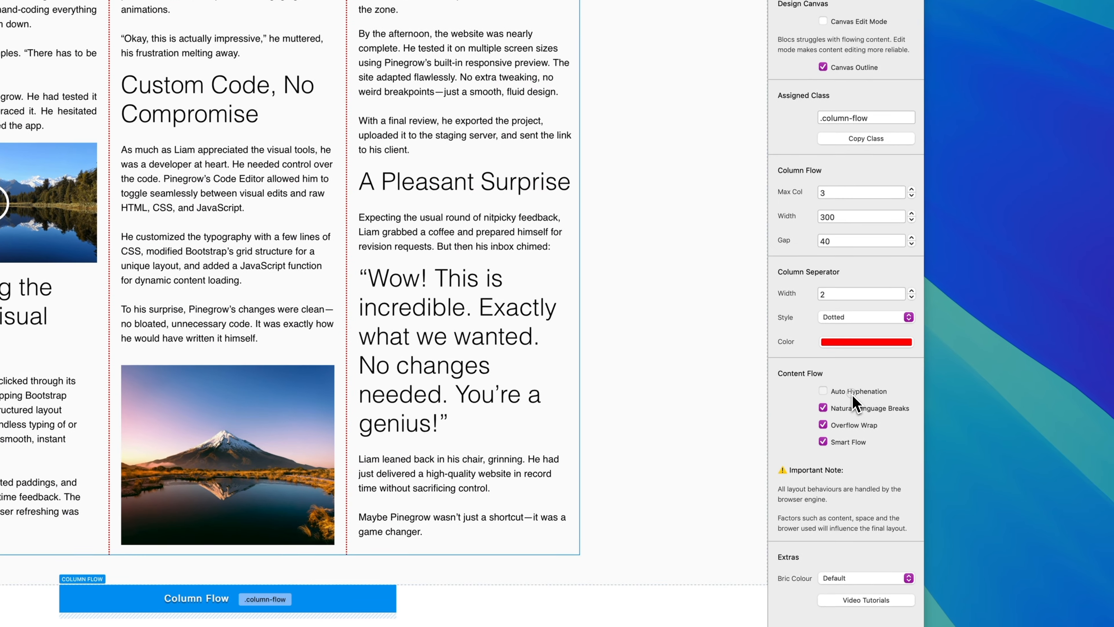
pyautogui.click(921, 430)
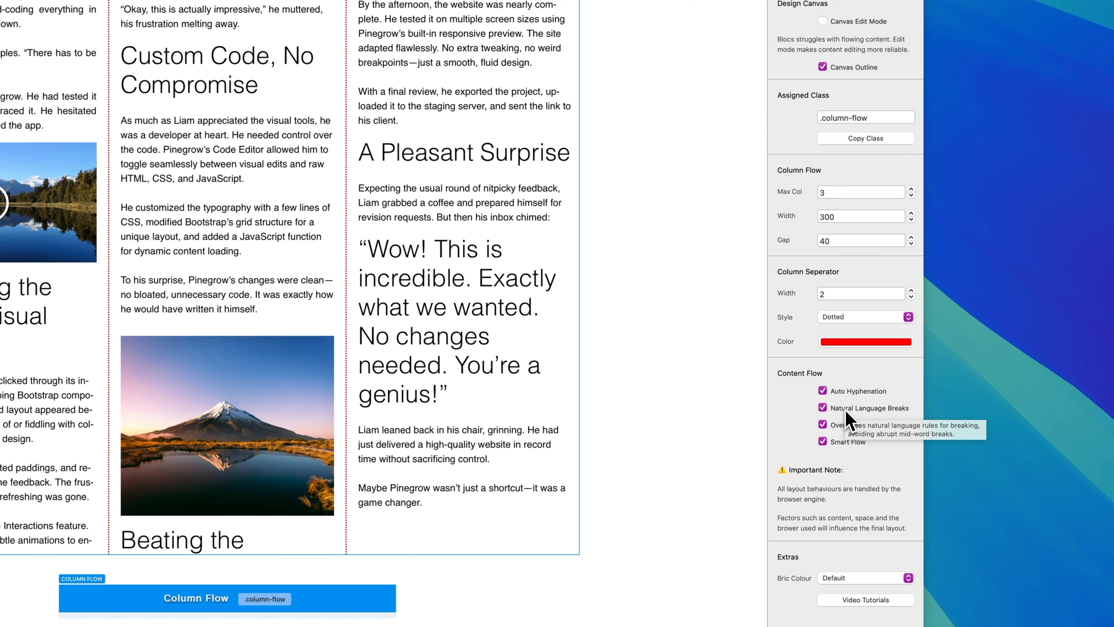
pyautogui.click(846, 412)
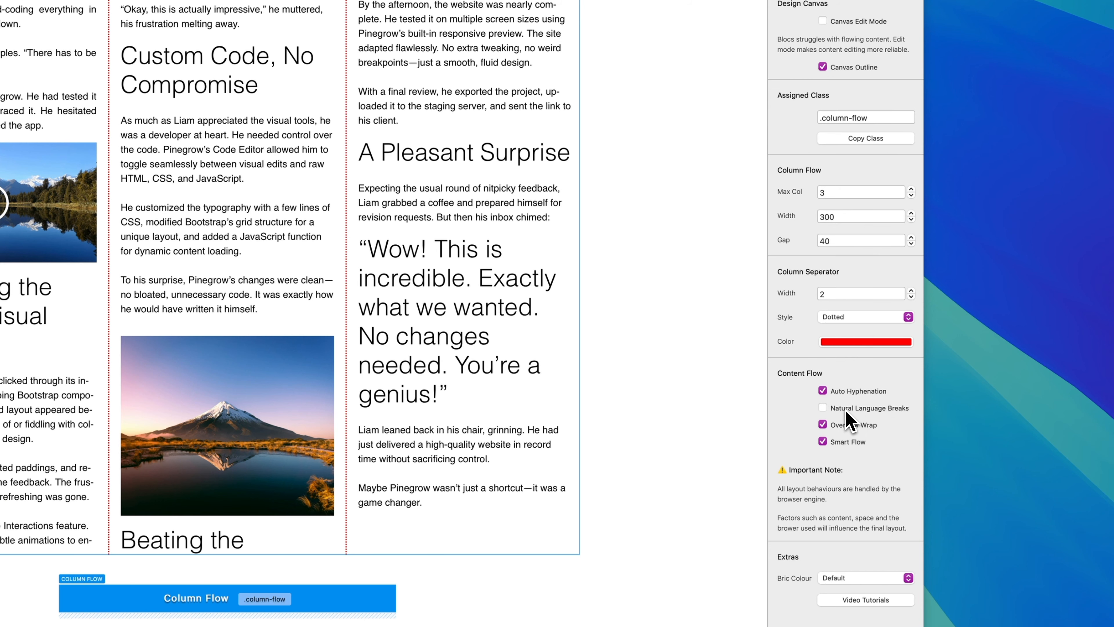
pyautogui.click(824, 410)
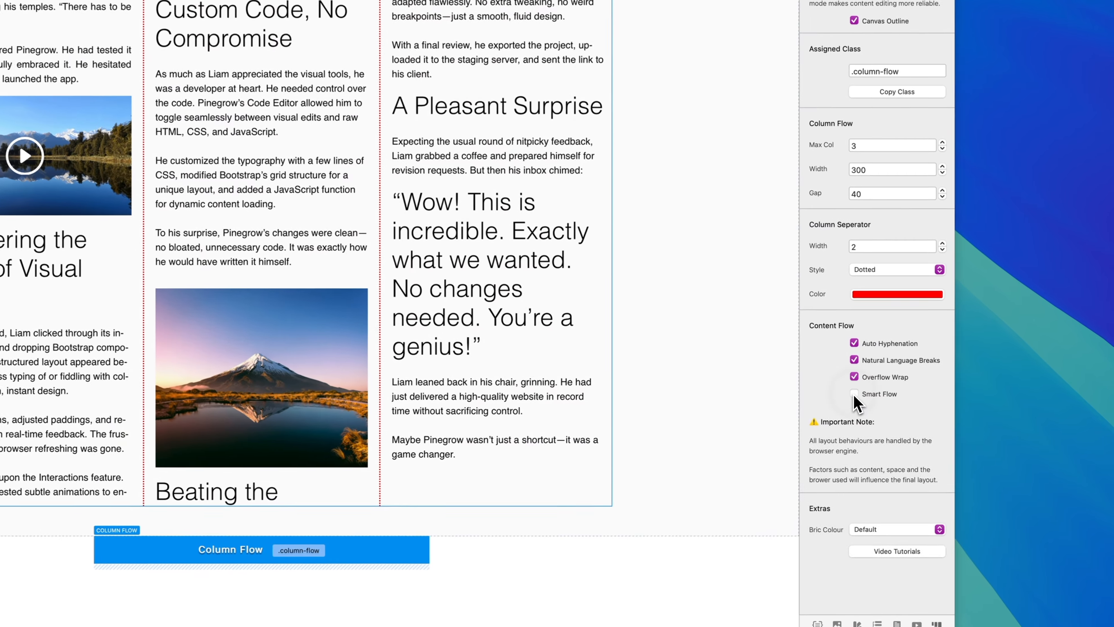
# Turn off Smart Flow and examine the Elements, Avoids, No hyphens and No overflow settings
pyautogui.click(926, 411)
pyautogui.scroll(-5, 856, 406)
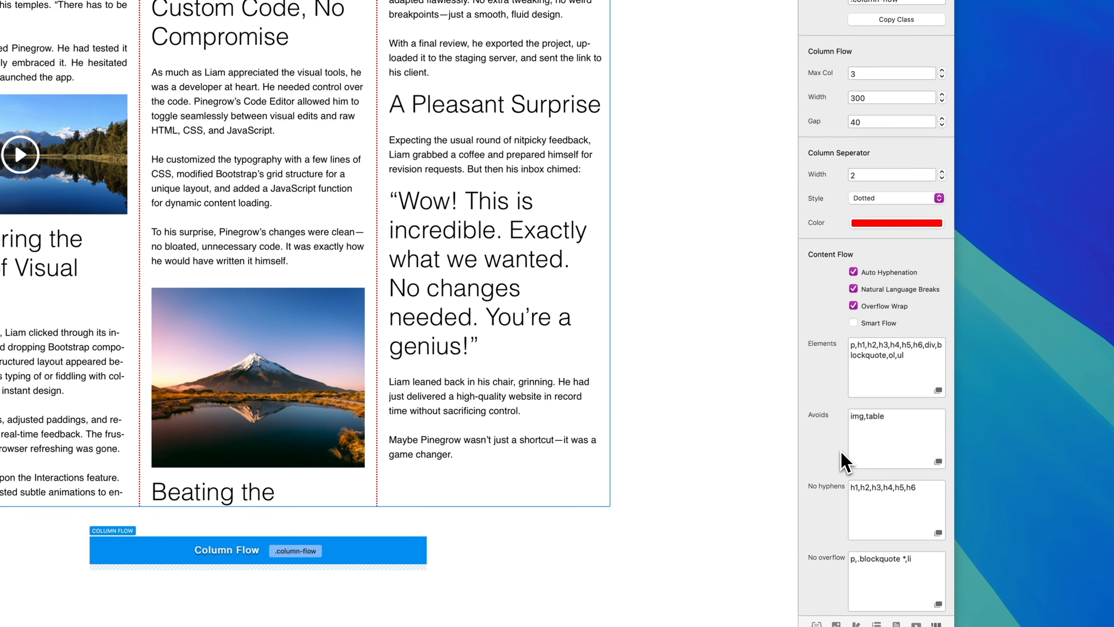
pyautogui.scroll(-1, 841, 451)
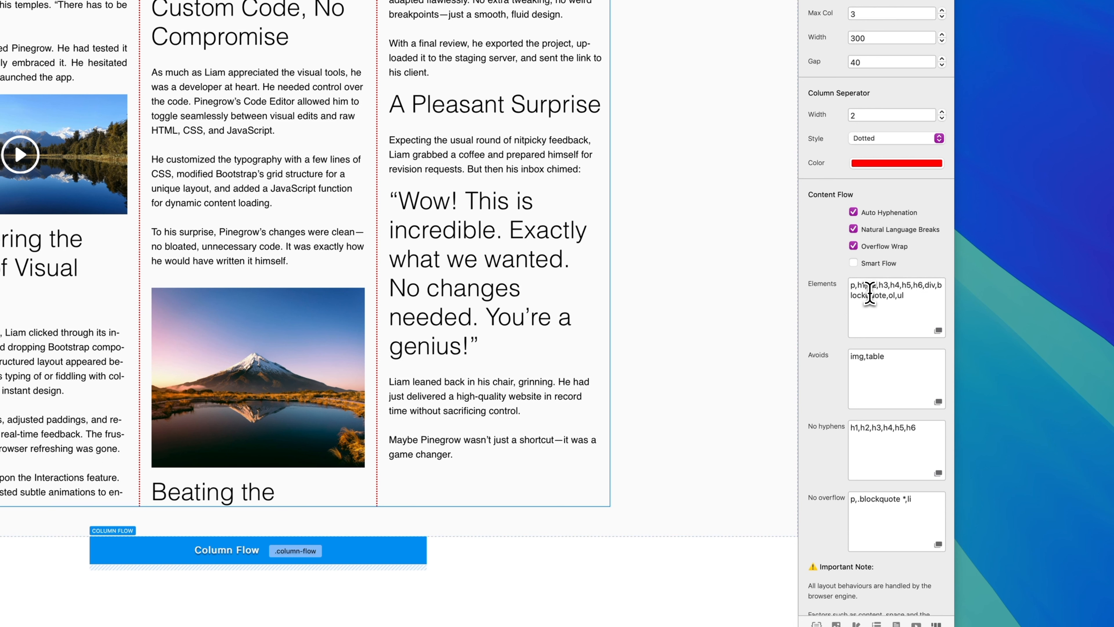
# Review the remaining Content Flow settings and the Important Note, and set the Column Flow bric's colour to Grey
pyautogui.moveTo(869, 292)
pyautogui.scroll(-2, 818, 420)
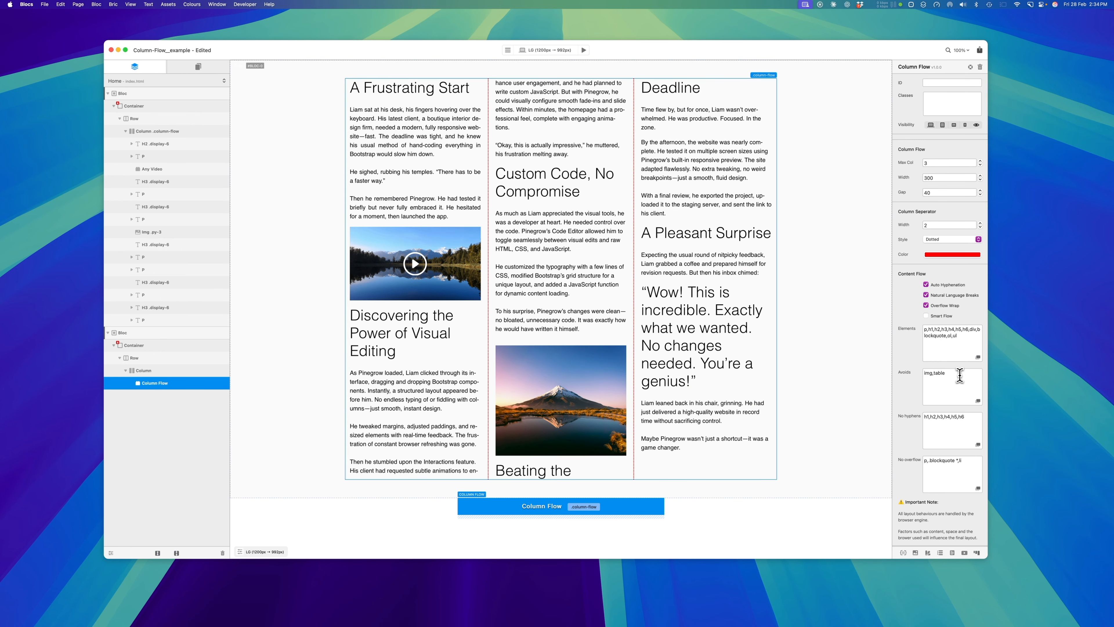
pyautogui.scroll(-3, 936, 394)
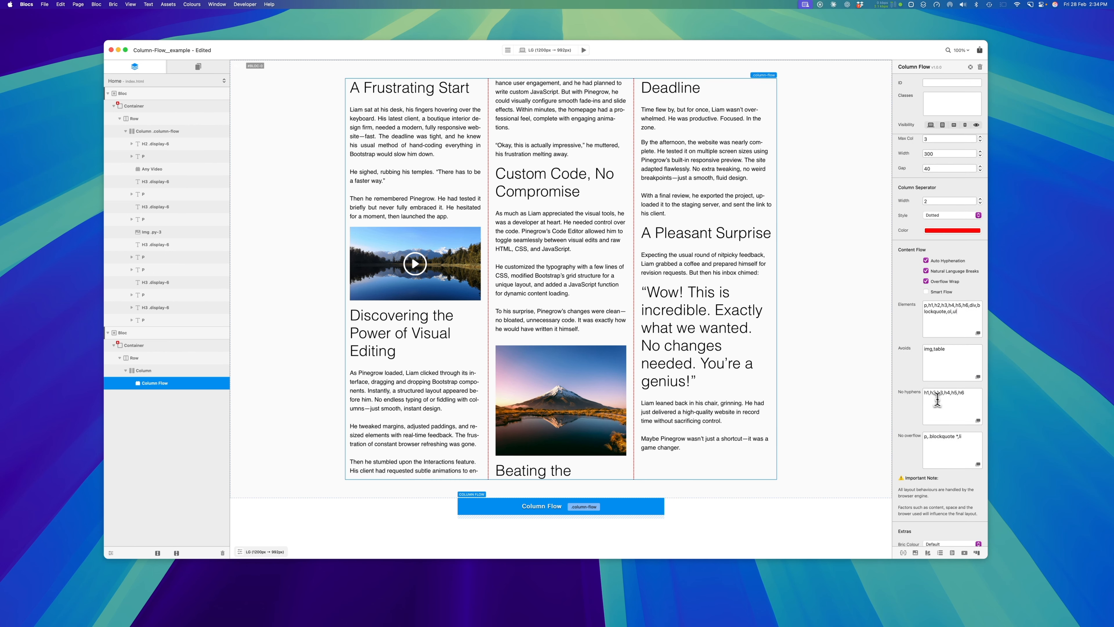
pyautogui.scroll(-2, 835, 428)
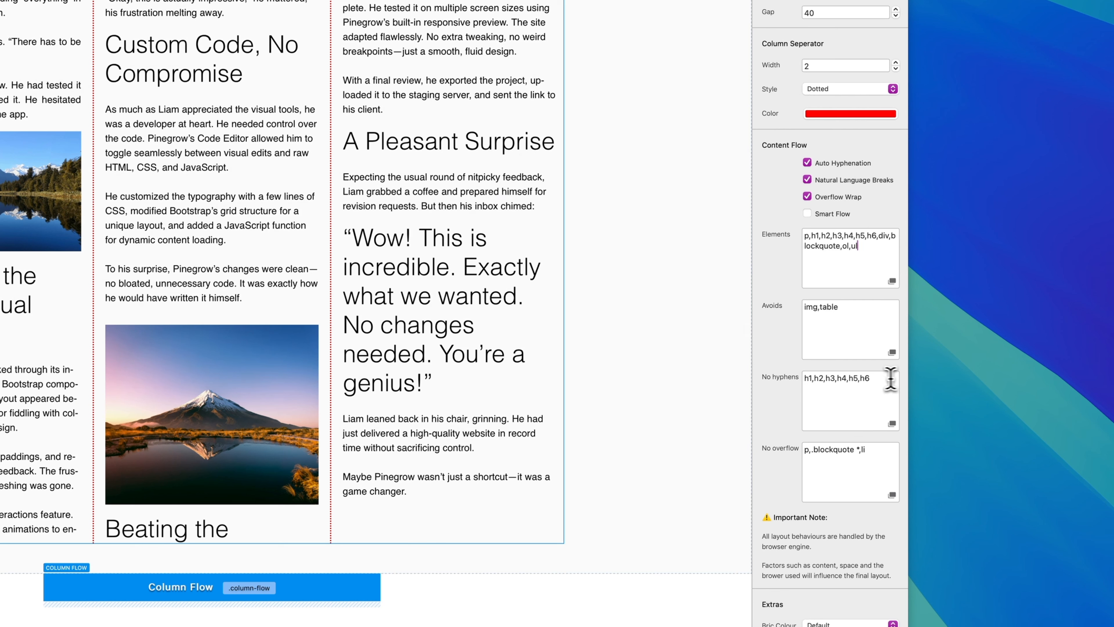
pyautogui.scroll(-1, 825, 401)
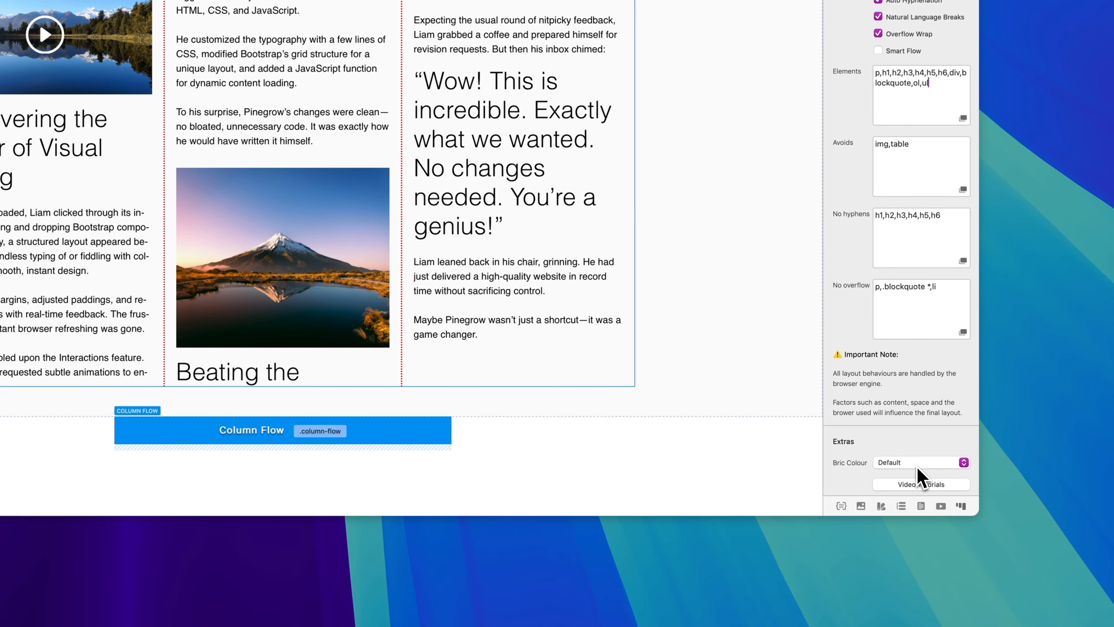
pyautogui.click(876, 463)
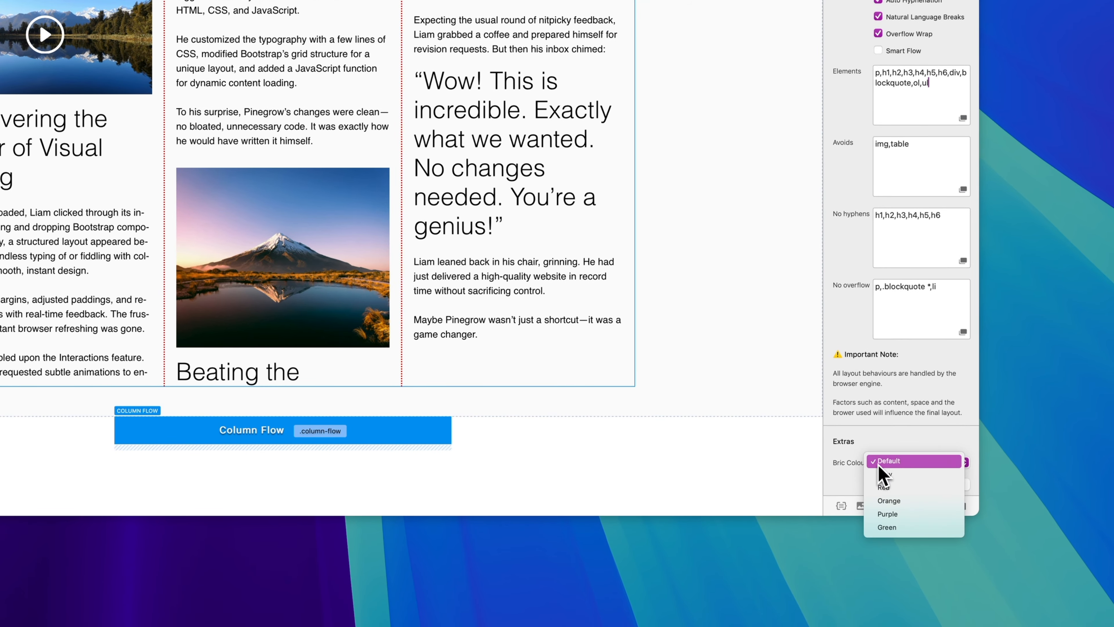
pyautogui.click(908, 475)
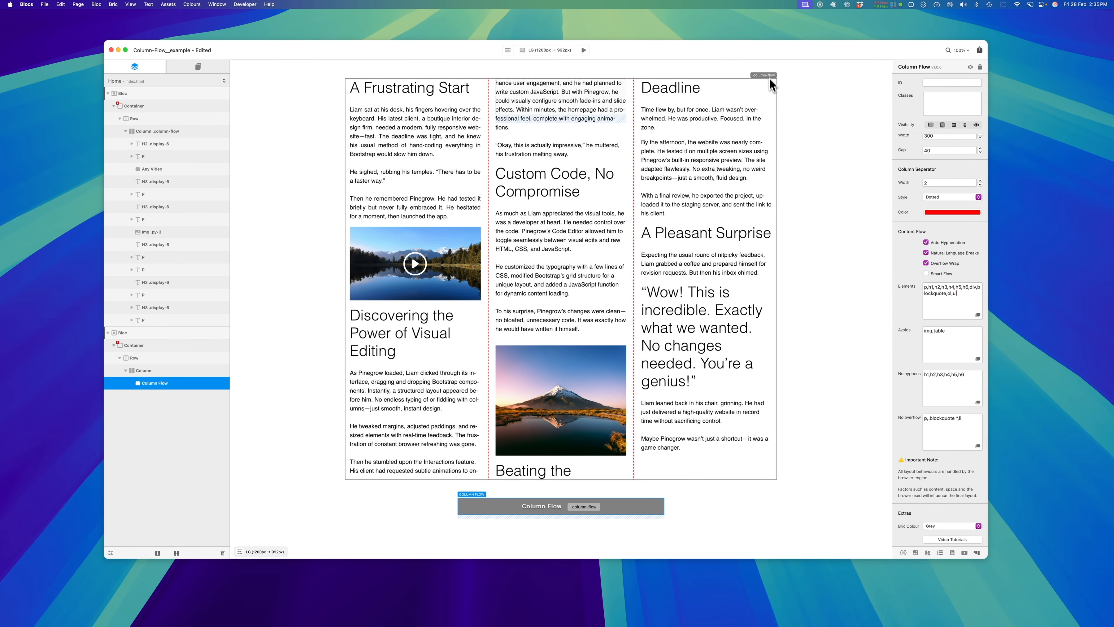
# Try Orange and Purple as the Column Flow bric's colour, and restore it to Default
pyautogui.click(958, 527)
pyautogui.click(960, 542)
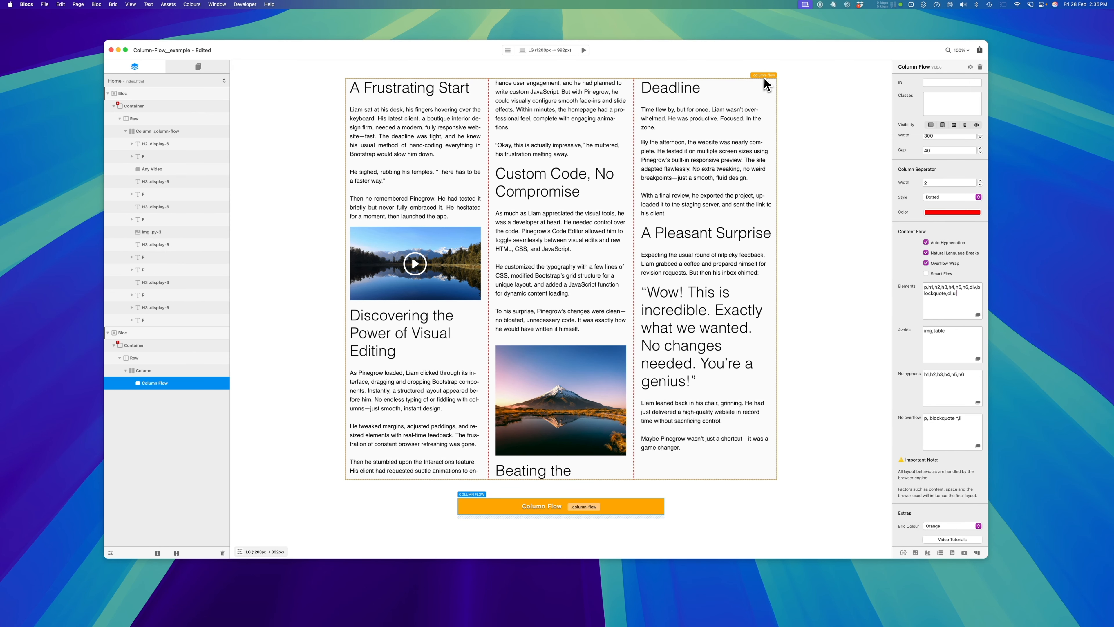
pyautogui.click(957, 527)
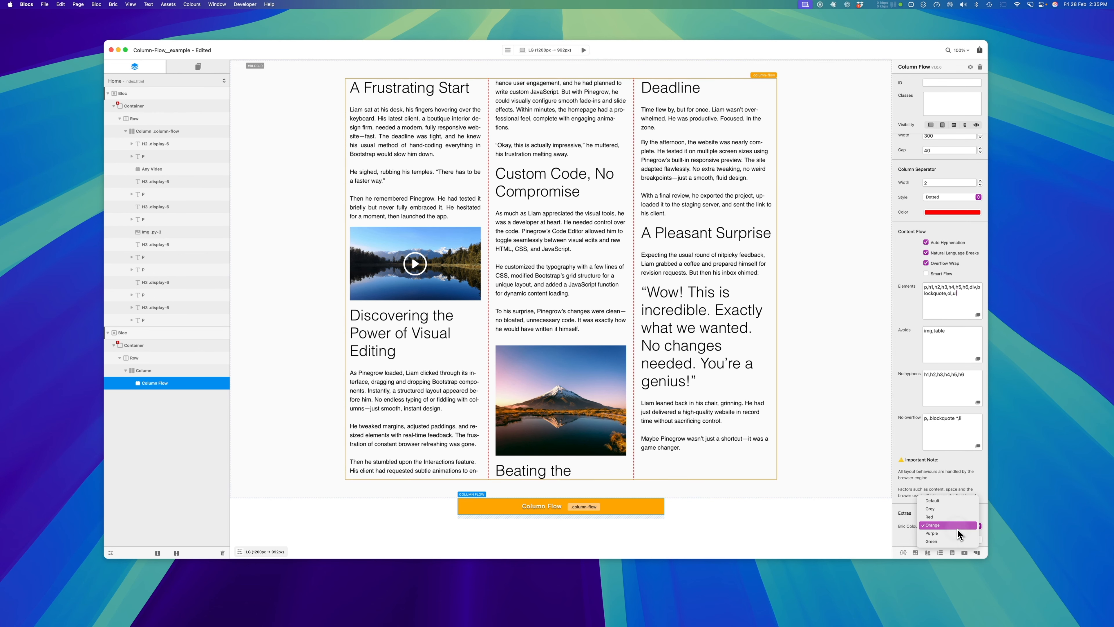
pyautogui.click(960, 534)
pyautogui.click(952, 526)
pyautogui.click(952, 495)
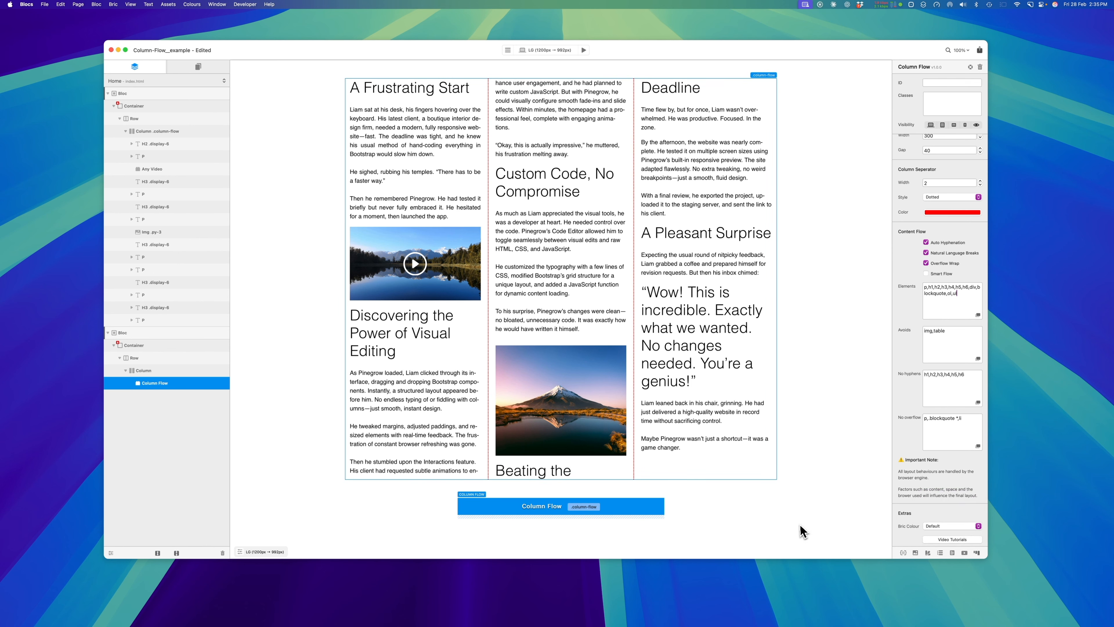